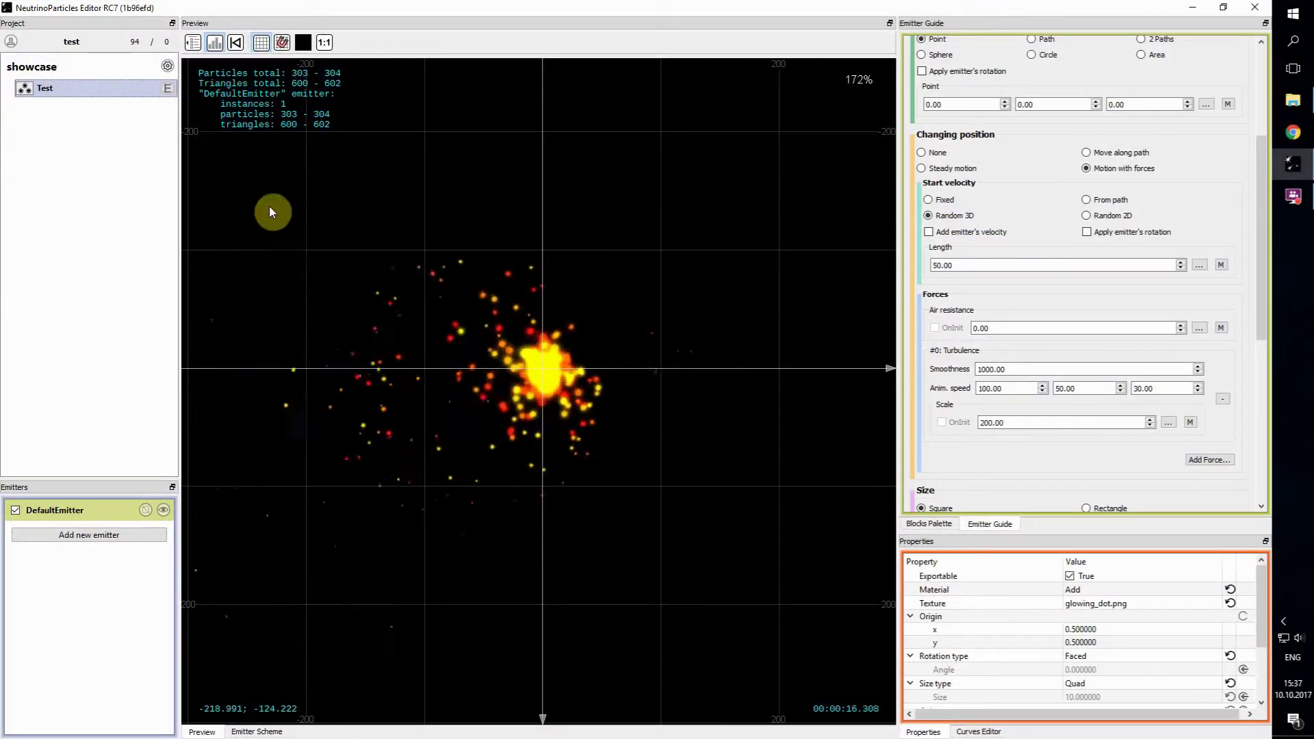
Export the Test effect to code and open the exported Test.cs in Notepad++.
left_click(168, 90)
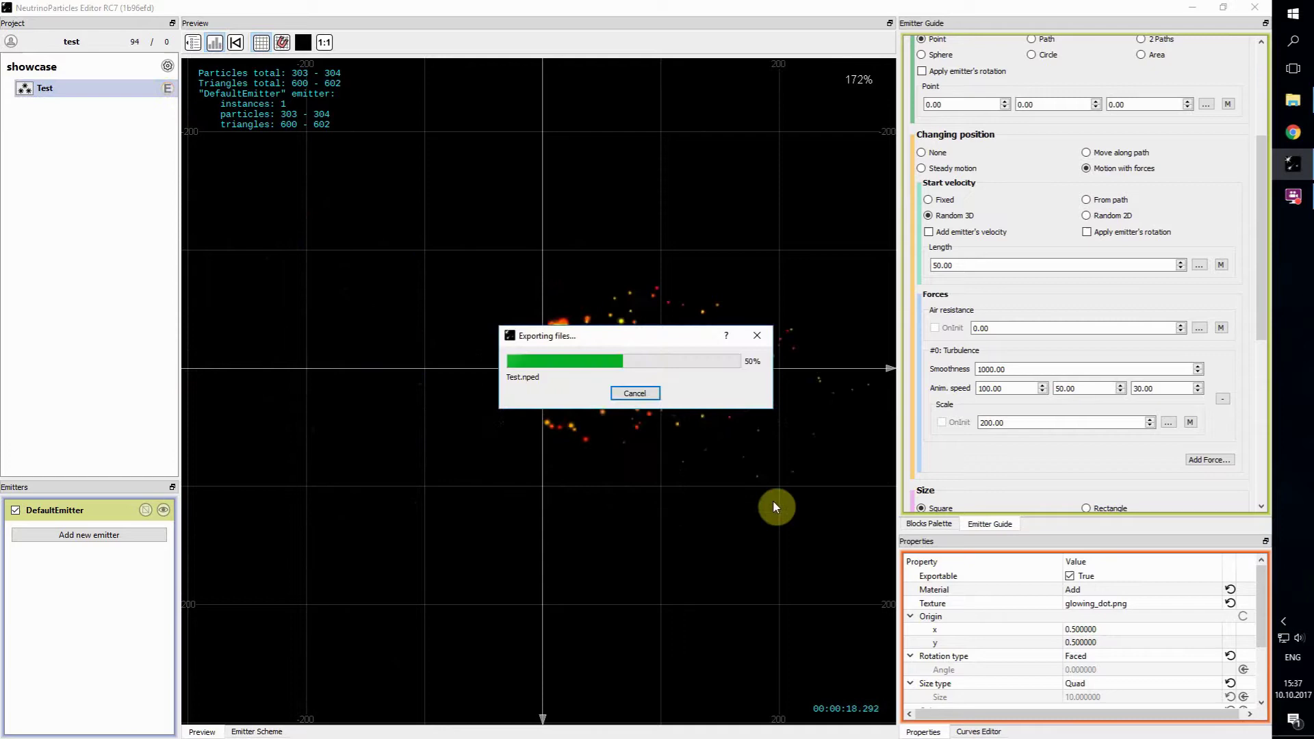
left_click(1293, 99)
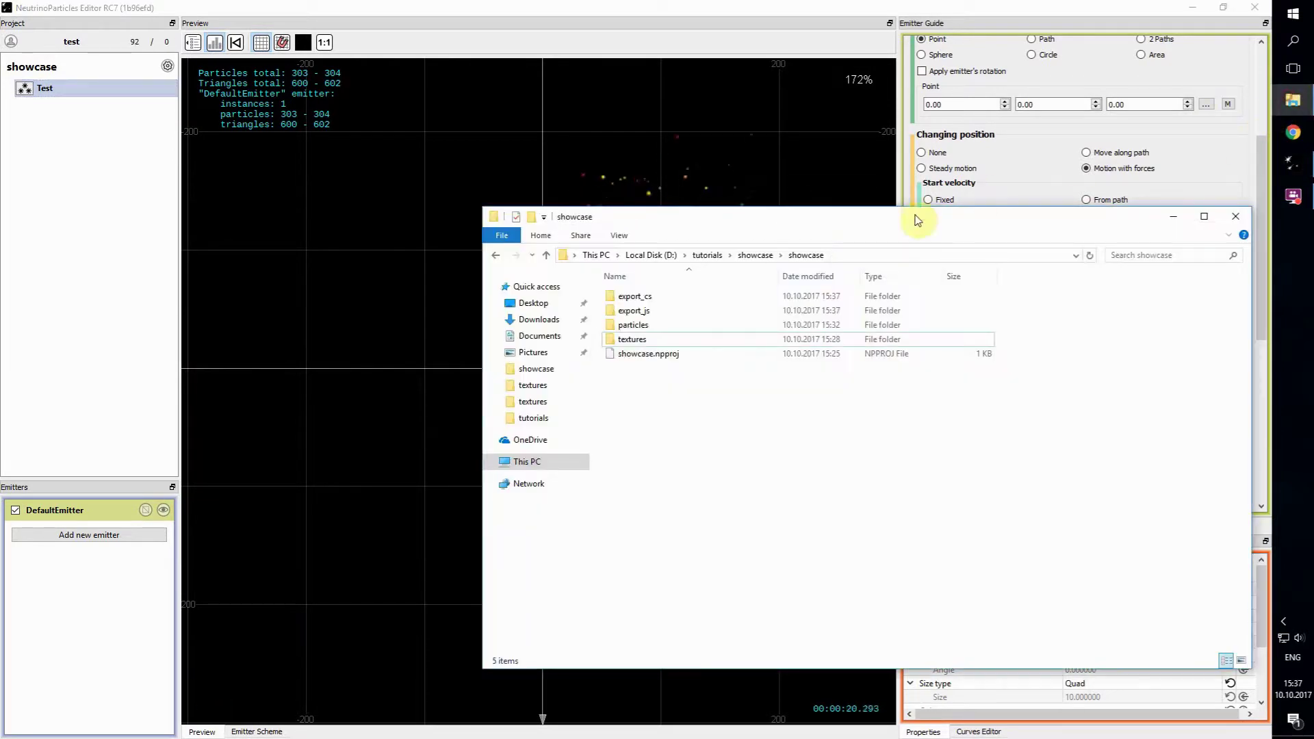
right_click(630, 297)
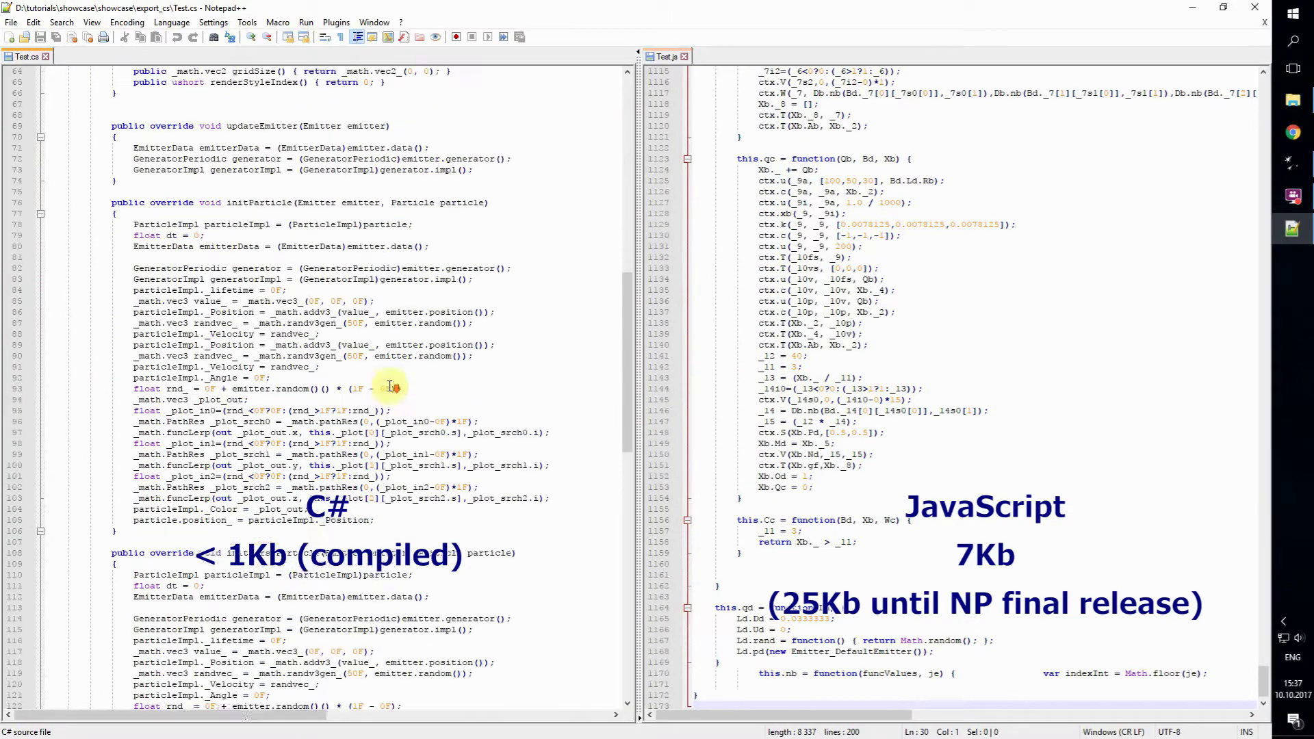
scroll(393, 388, "down", 5)
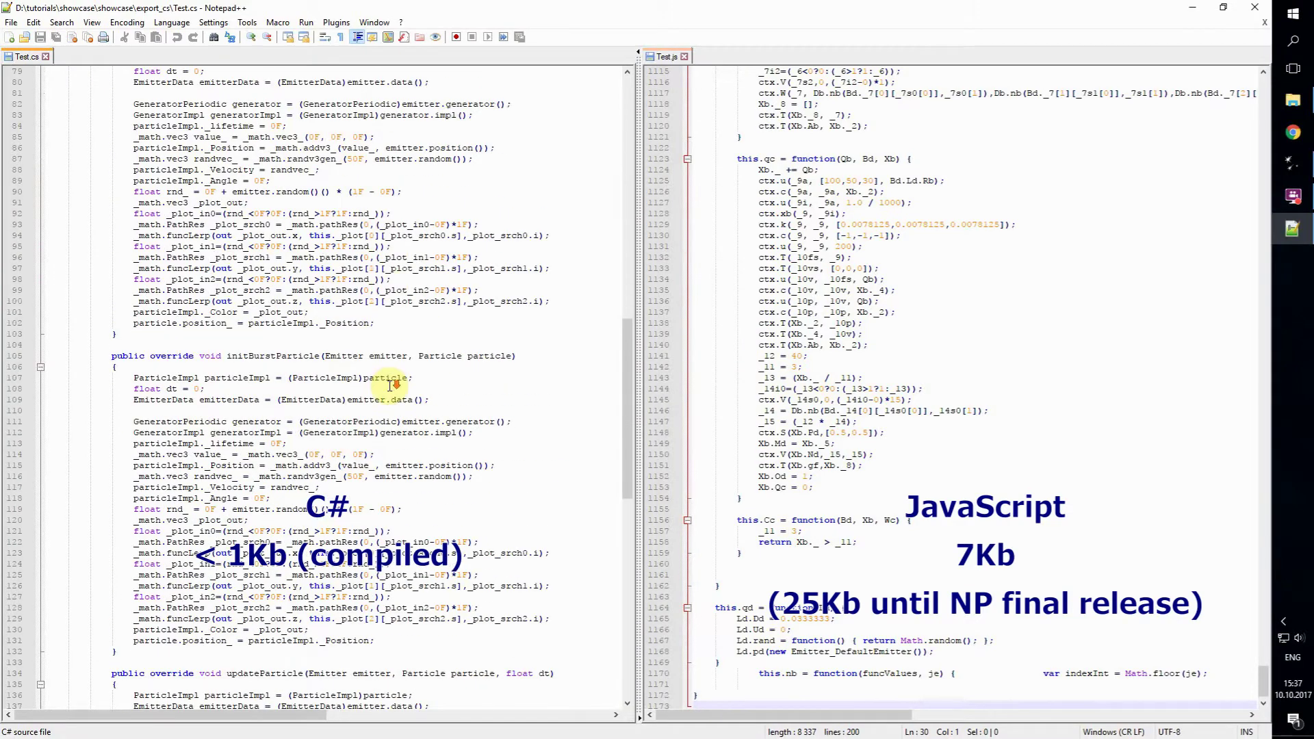
scroll(394, 388, "down", 5)
scroll(394, 389, "down", 5)
scroll(394, 388, "down", 5)
scroll(1049, 364, "down", 1)
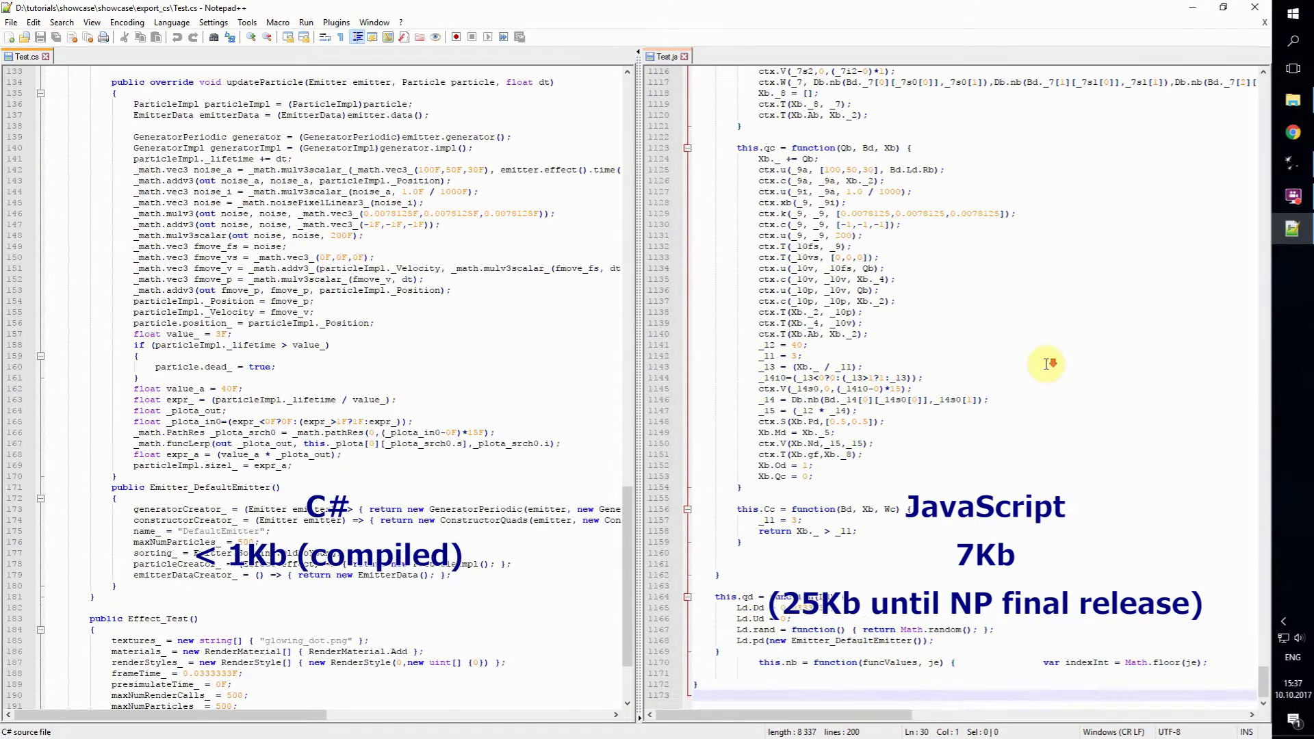
scroll(1091, 409, "up", 5)
scroll(1129, 484, "up", 5)
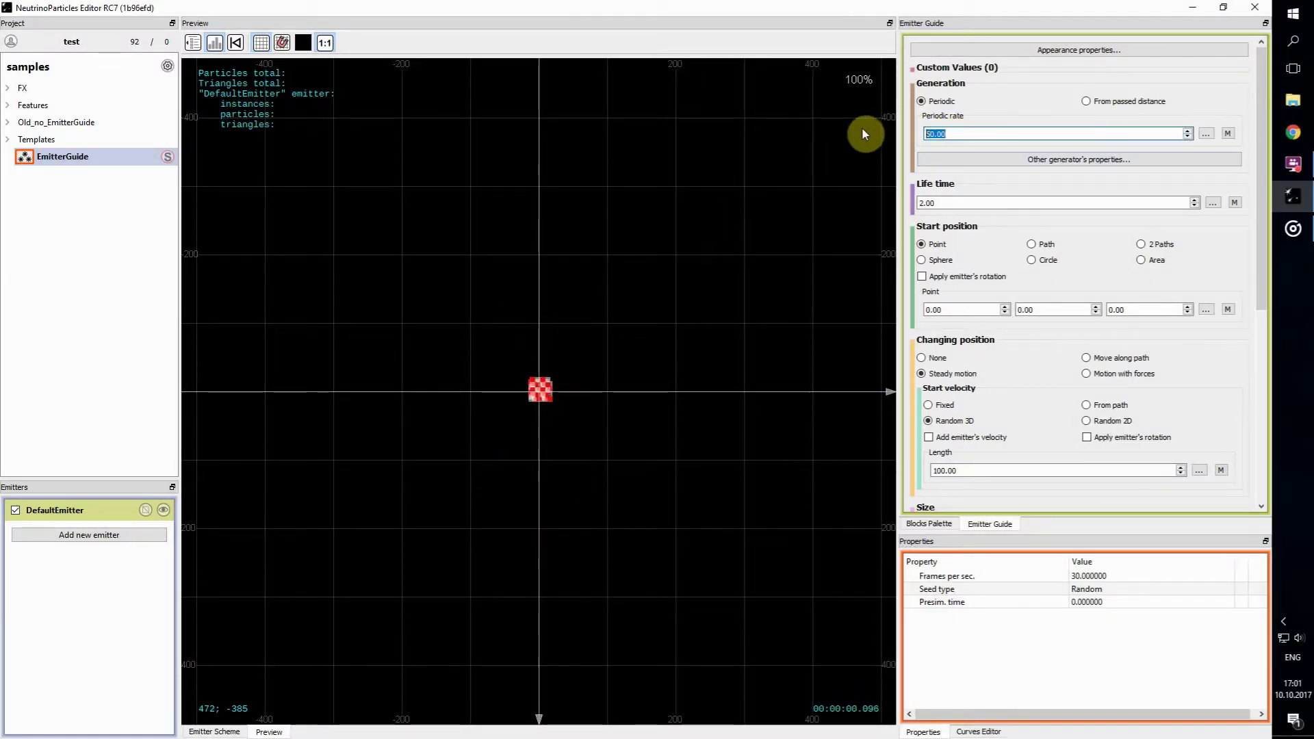
Make particles spawn along a Path and bring up the Appearance properties.
left_click(1032, 244)
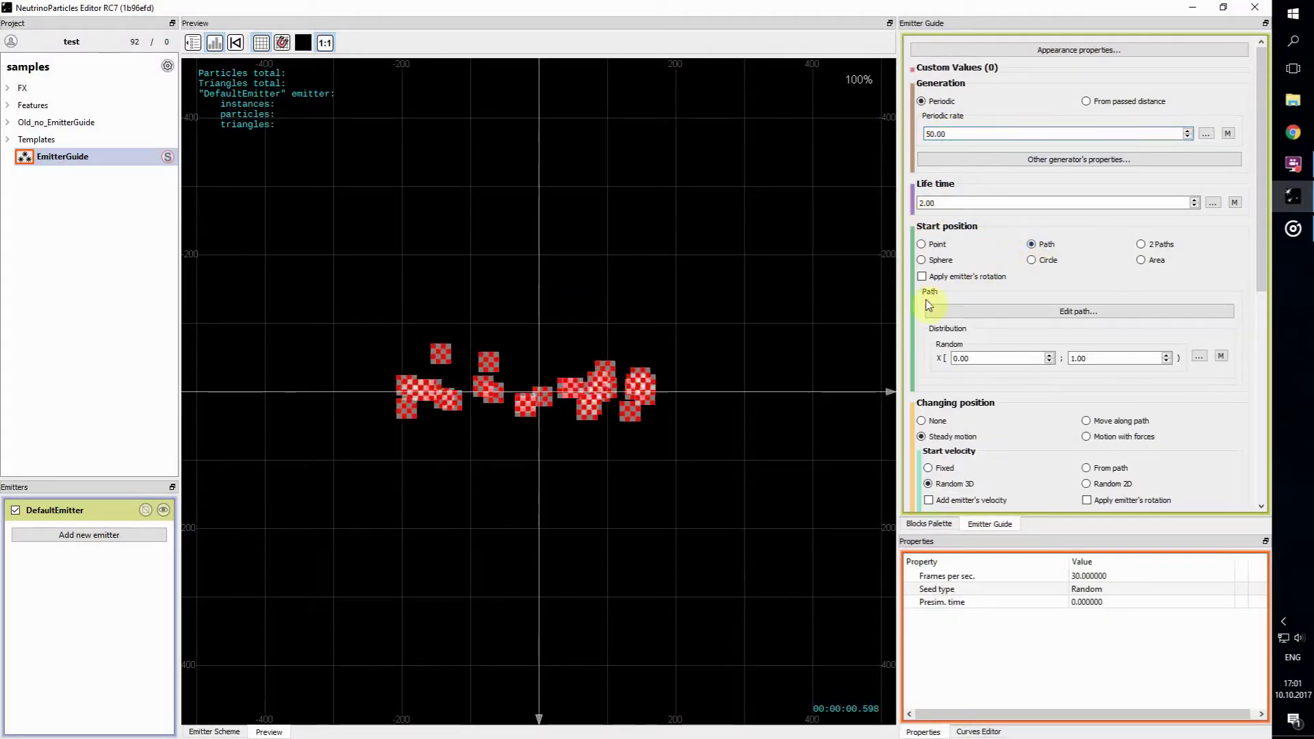
left_click(1078, 49)
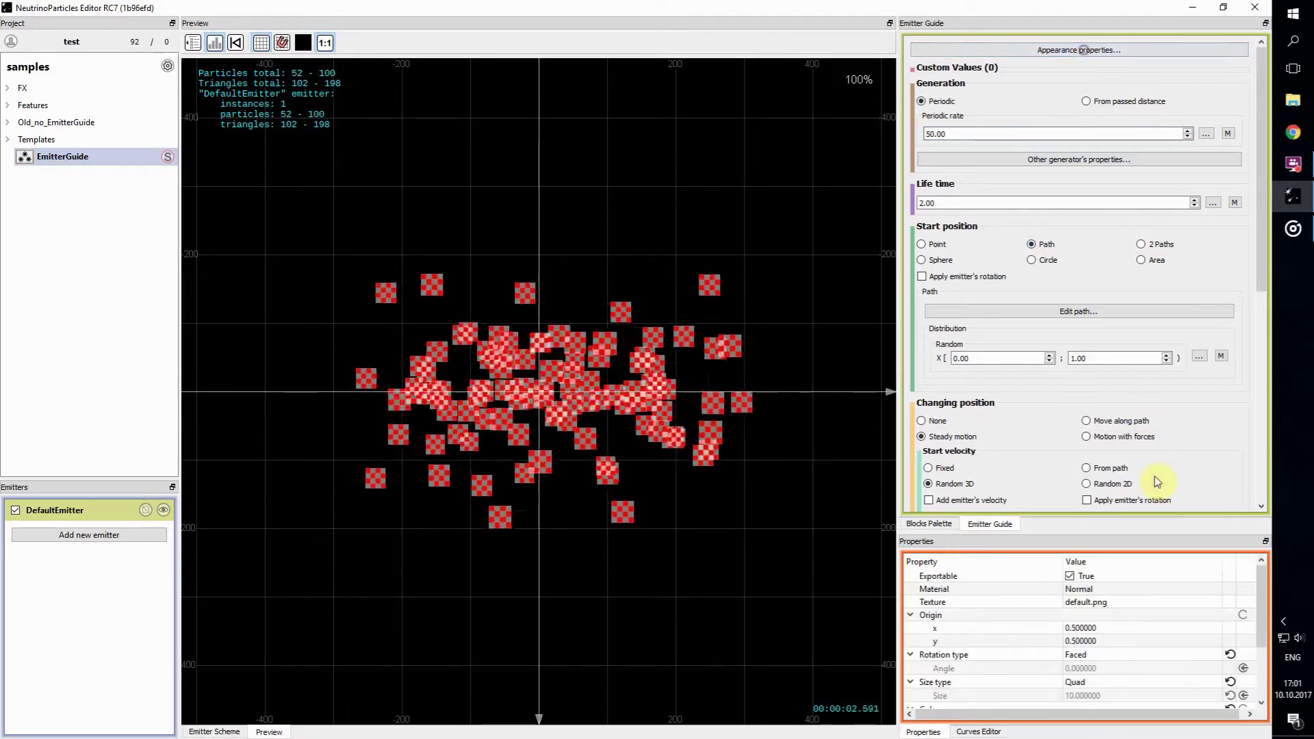
left_click(1135, 602)
Set the particle texture to star_glow_white, then bring up Transparency's driver options.
left_click(1215, 602)
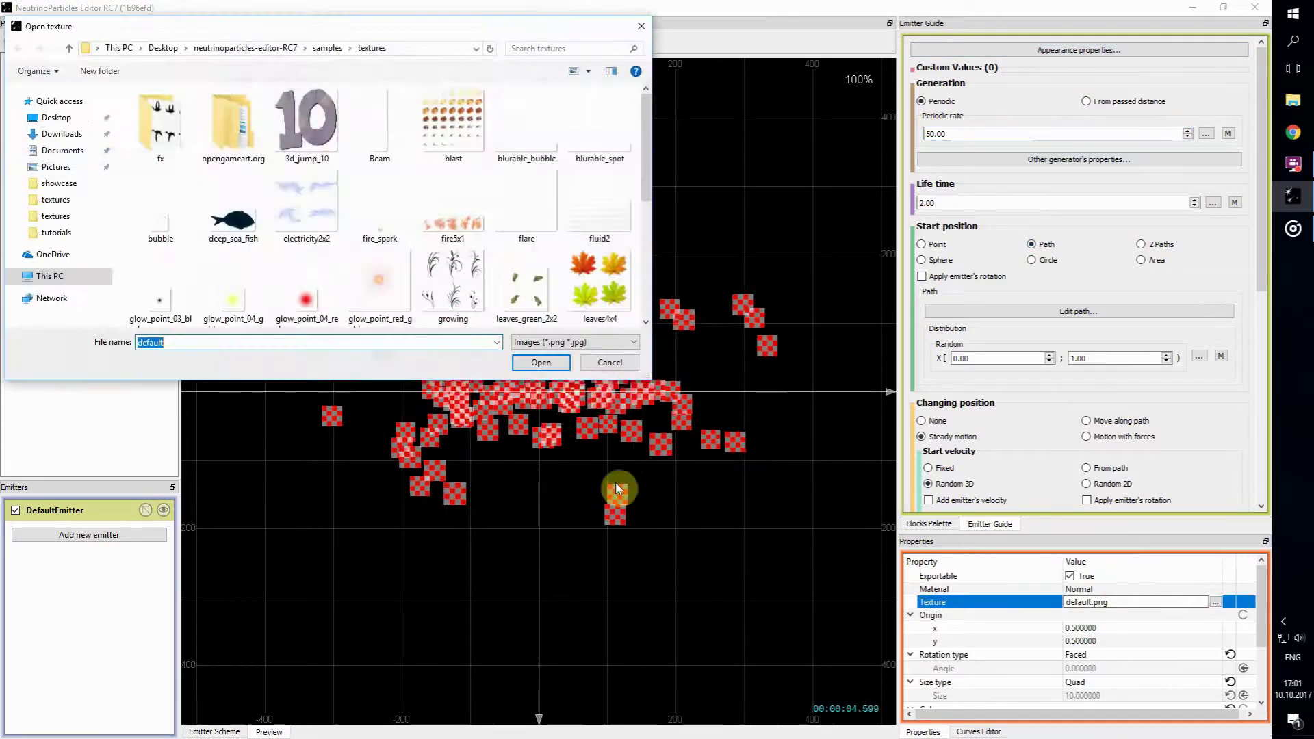
left_click(233, 292)
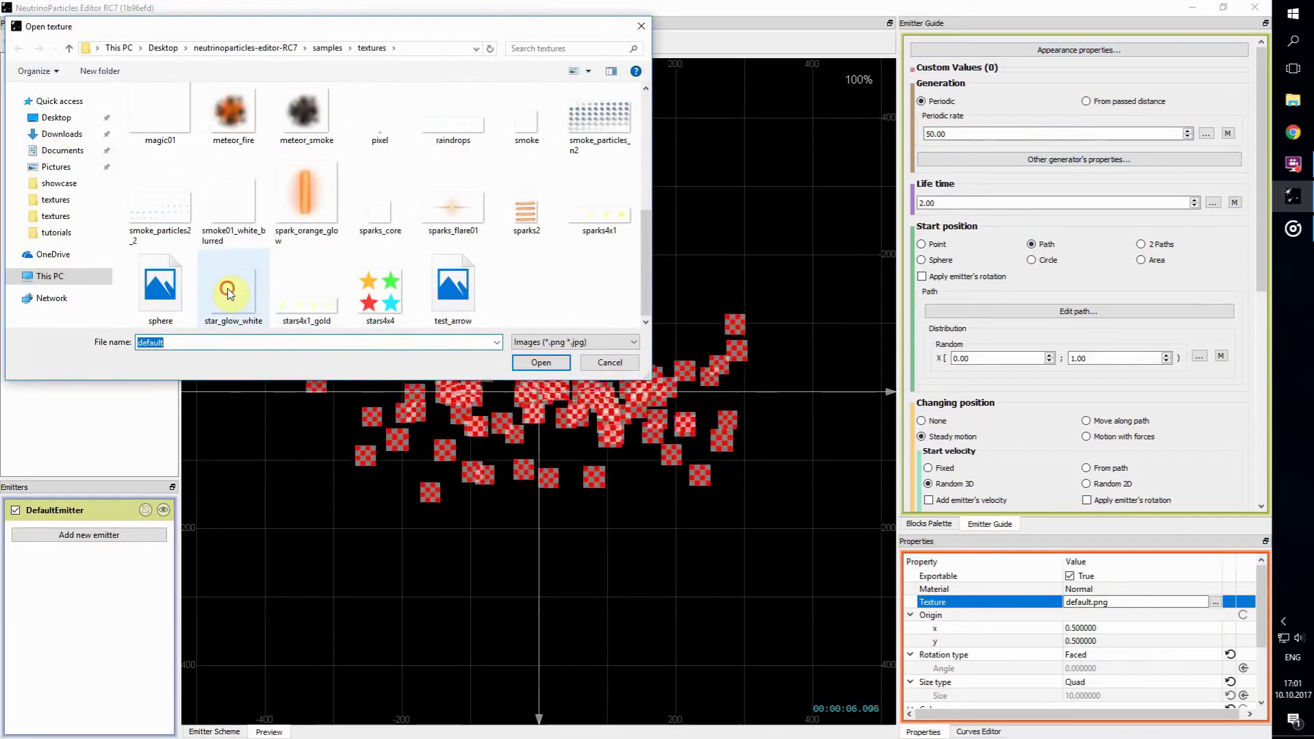
left_click(540, 364)
scroll(1043, 401, "down", 5)
scroll(1040, 431, "down", 3)
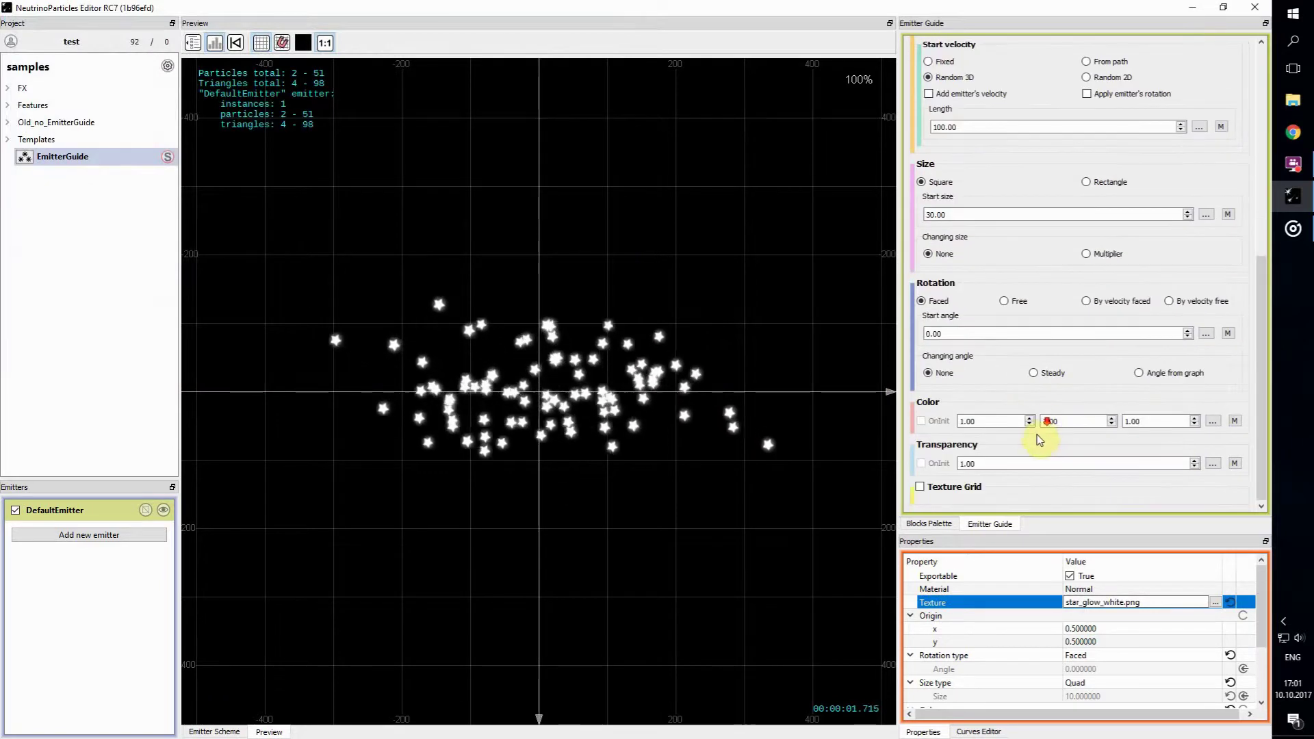
left_click(1213, 463)
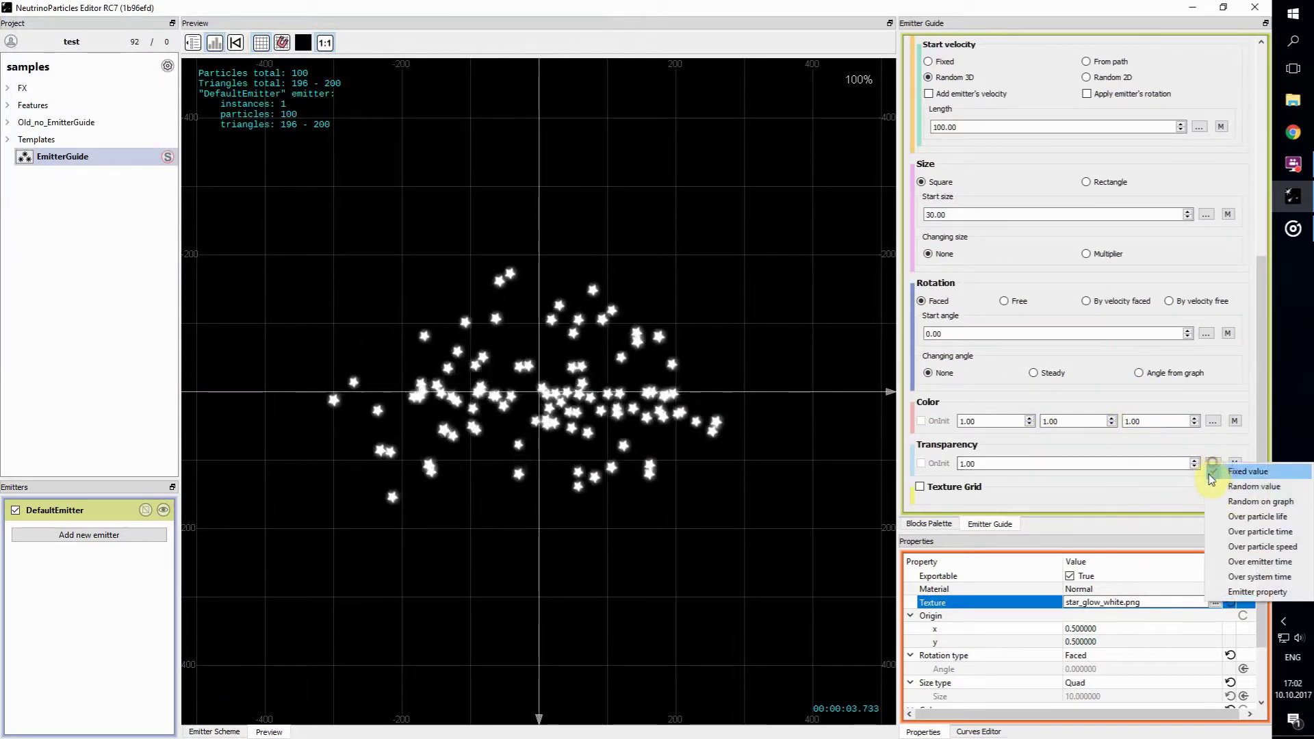
Give transparency a fade-in/fade-out curve over life and set colour to Random on graph.
left_click(1253, 516)
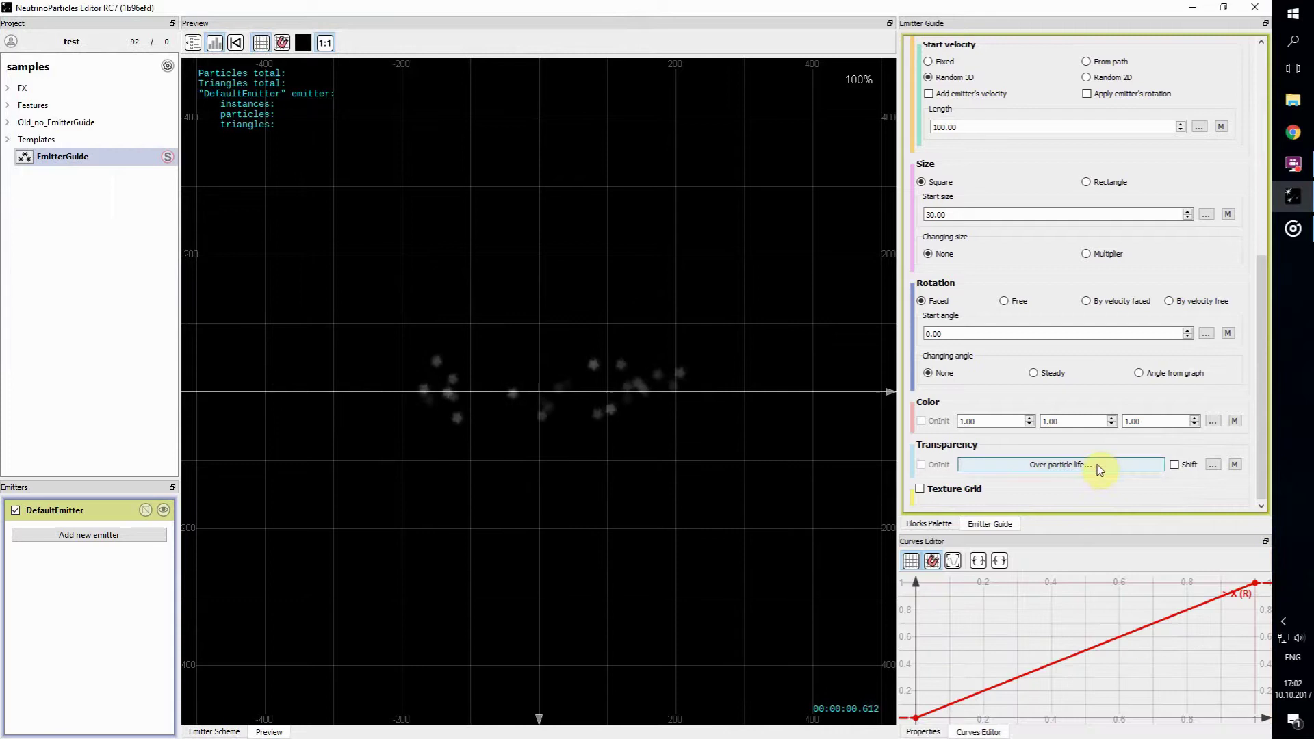
left_click_drag(961, 703, 949, 585)
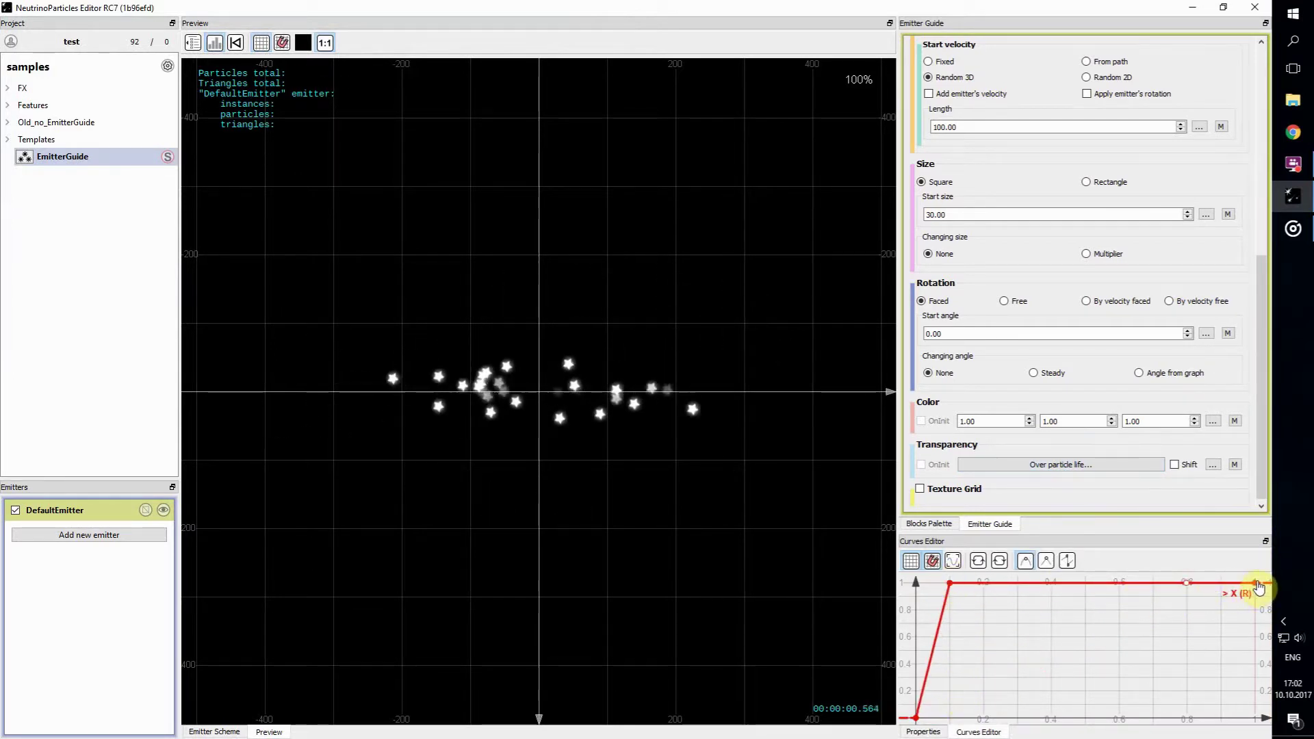
left_click_drag(1259, 590, 1257, 716)
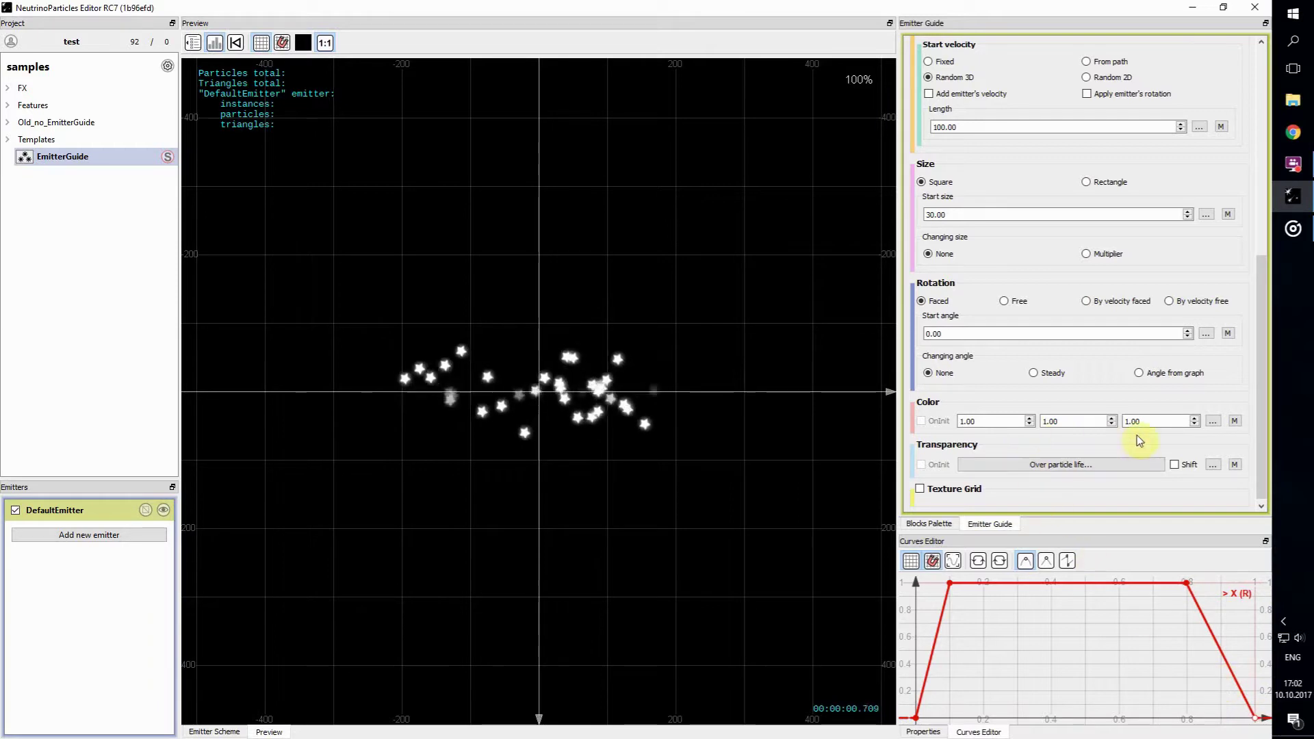
left_click(1235, 421)
left_click(1237, 470)
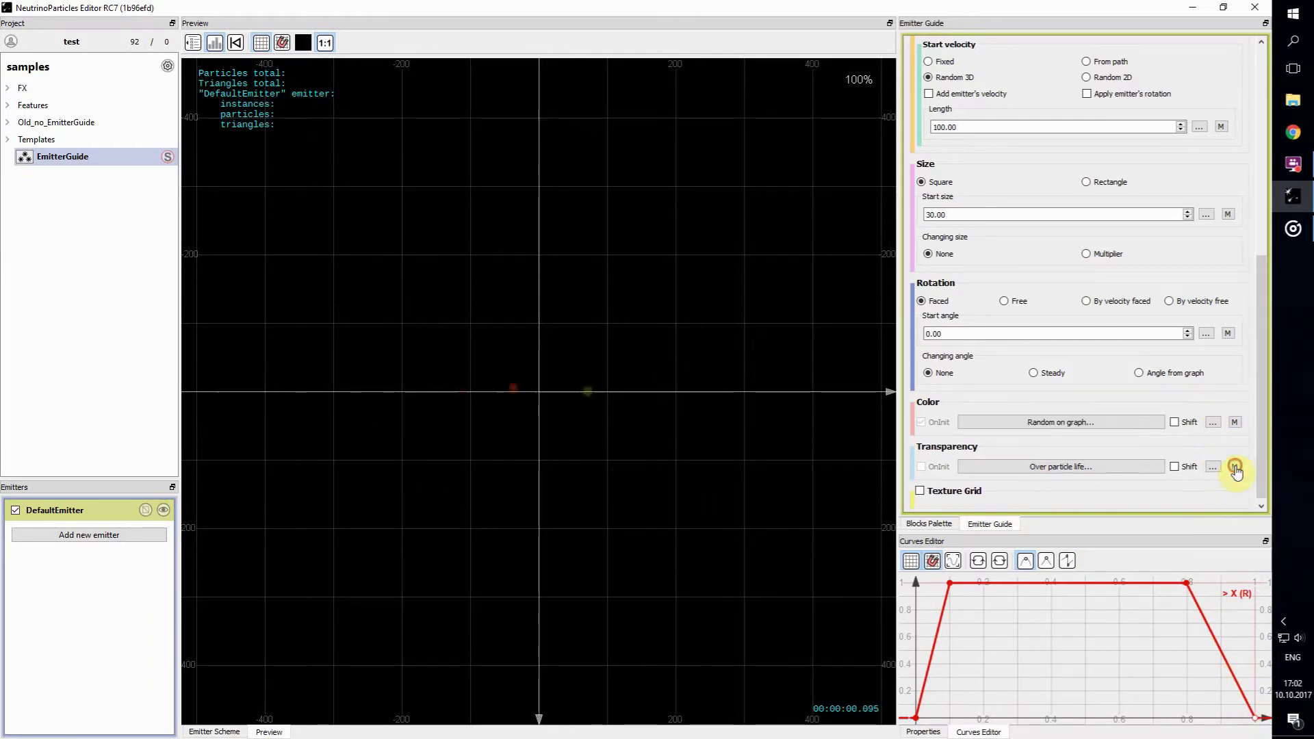
Dock the Emitter Scheme node graph below the Preview panel.
left_click(214, 731)
mouse_move(497, 23)
left_mouse_down()
mouse_move(508, 665)
mouse_move(510, 379)
left_mouse_up()
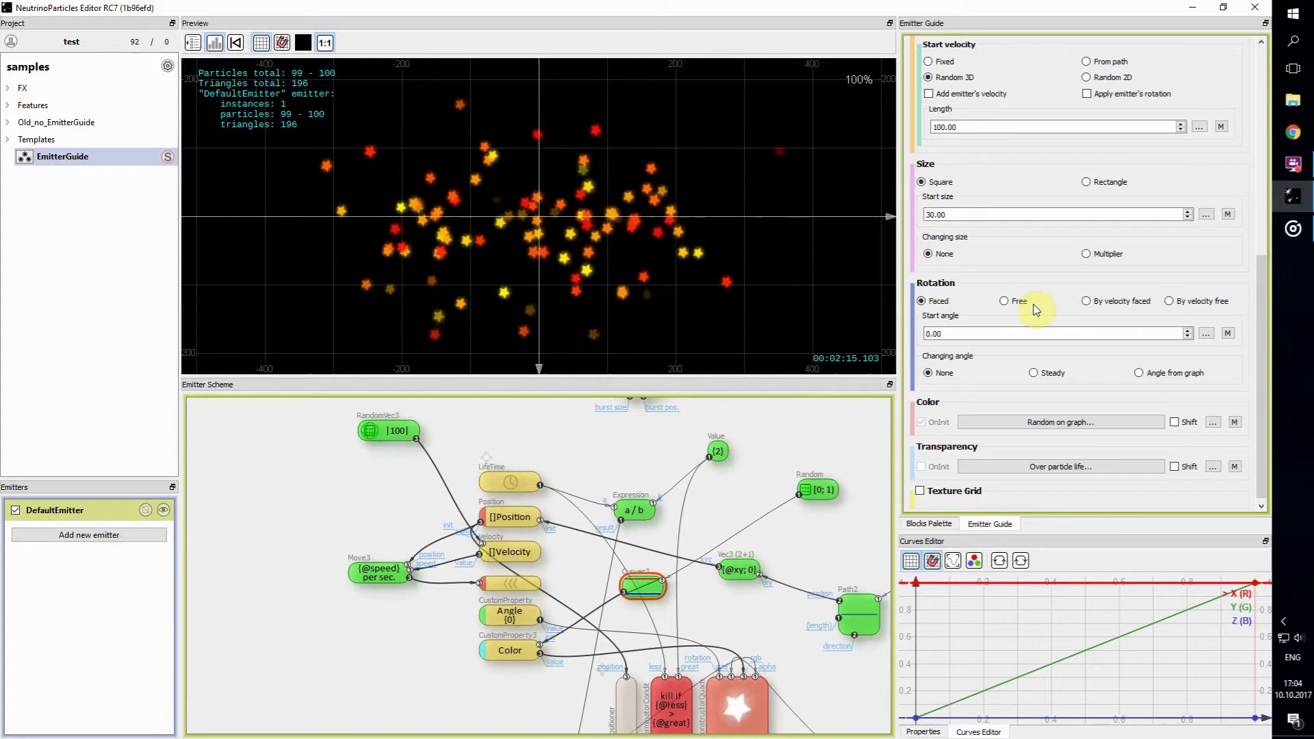
scroll(1038, 308, "down", 1)
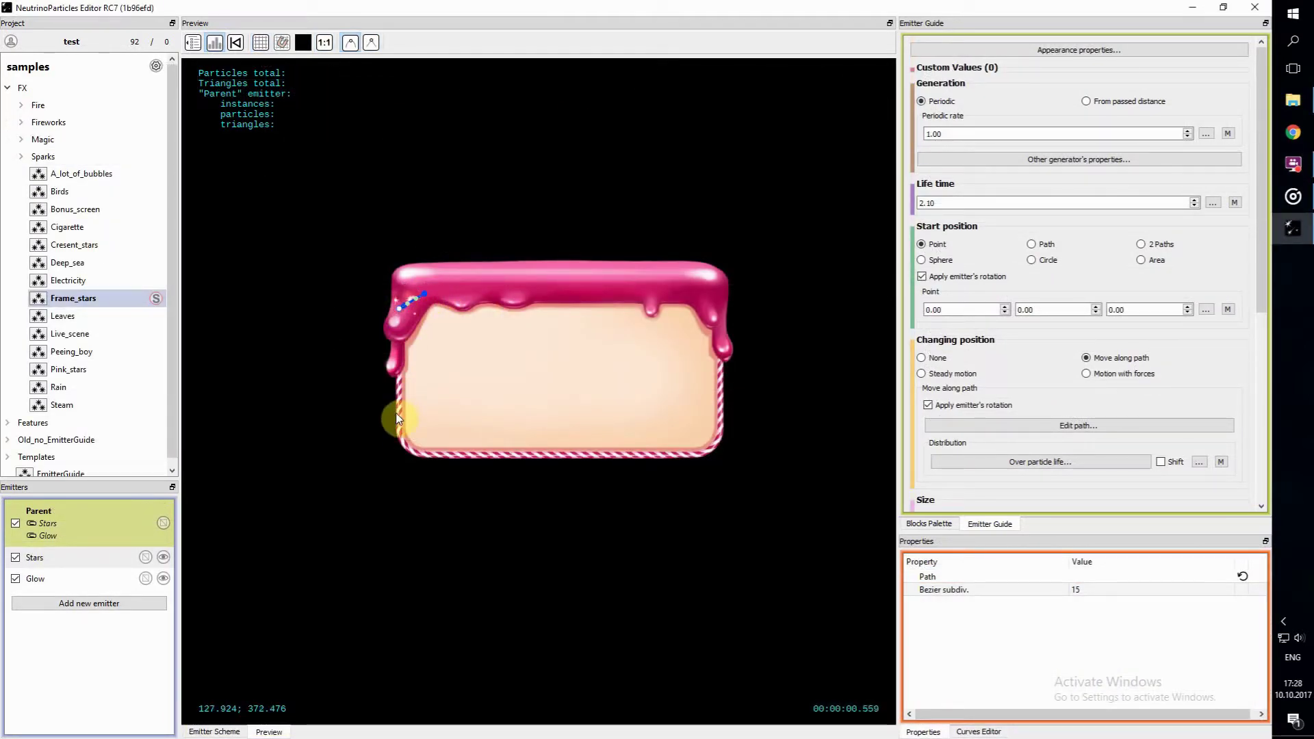
Add a path point at the frame's corner and paint the smiley spawn area.
left_click(410, 454)
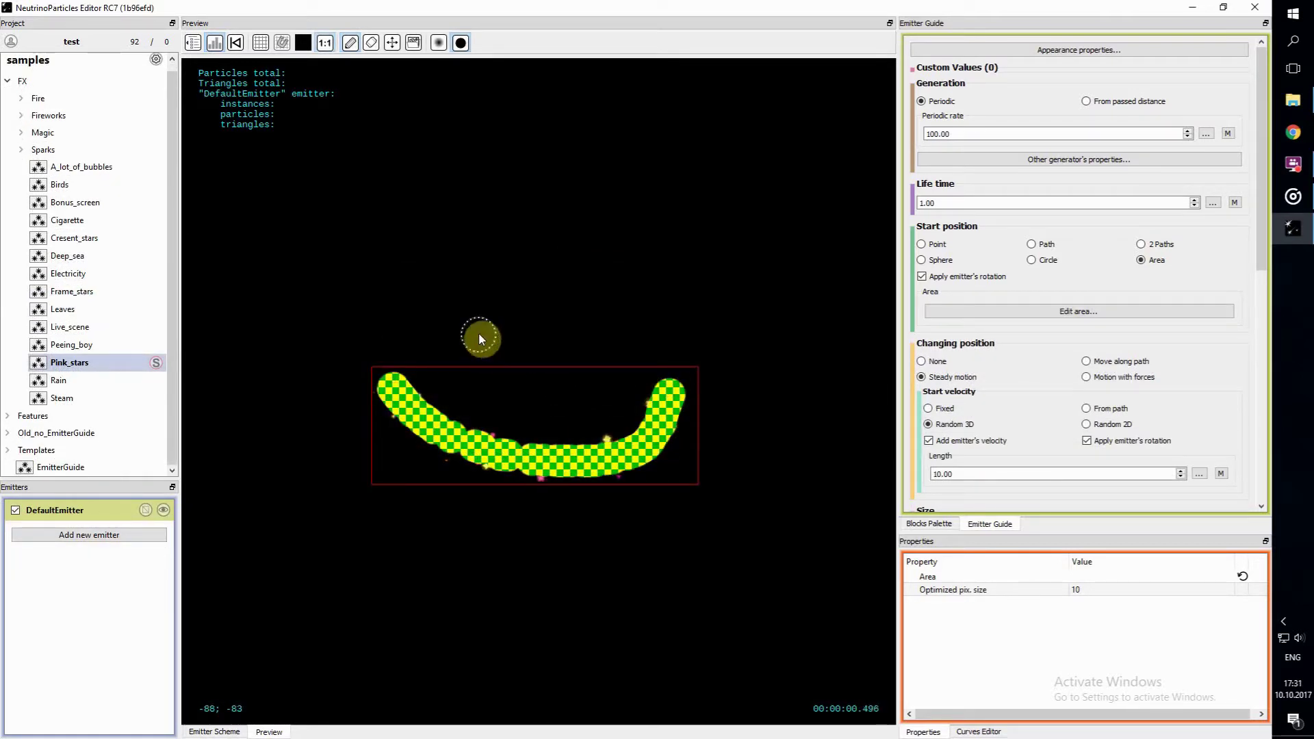
left_click(479, 333)
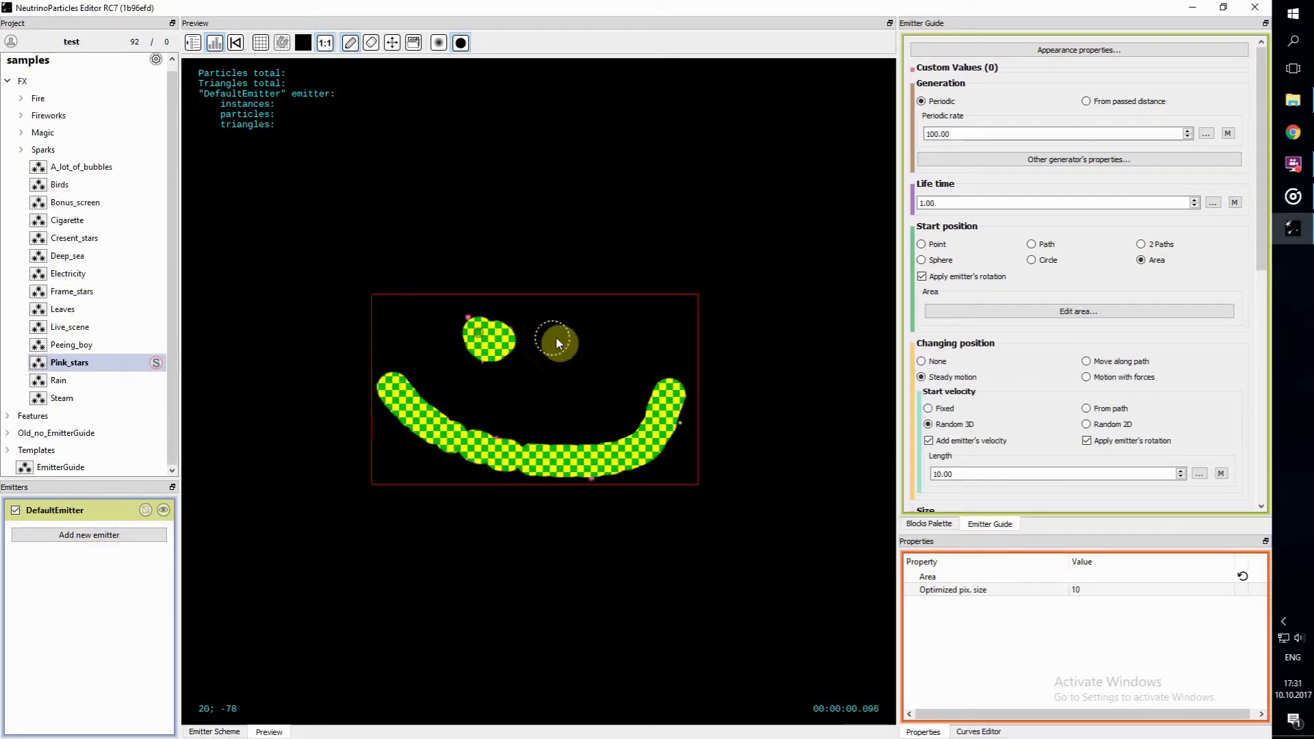
double_click(69, 362)
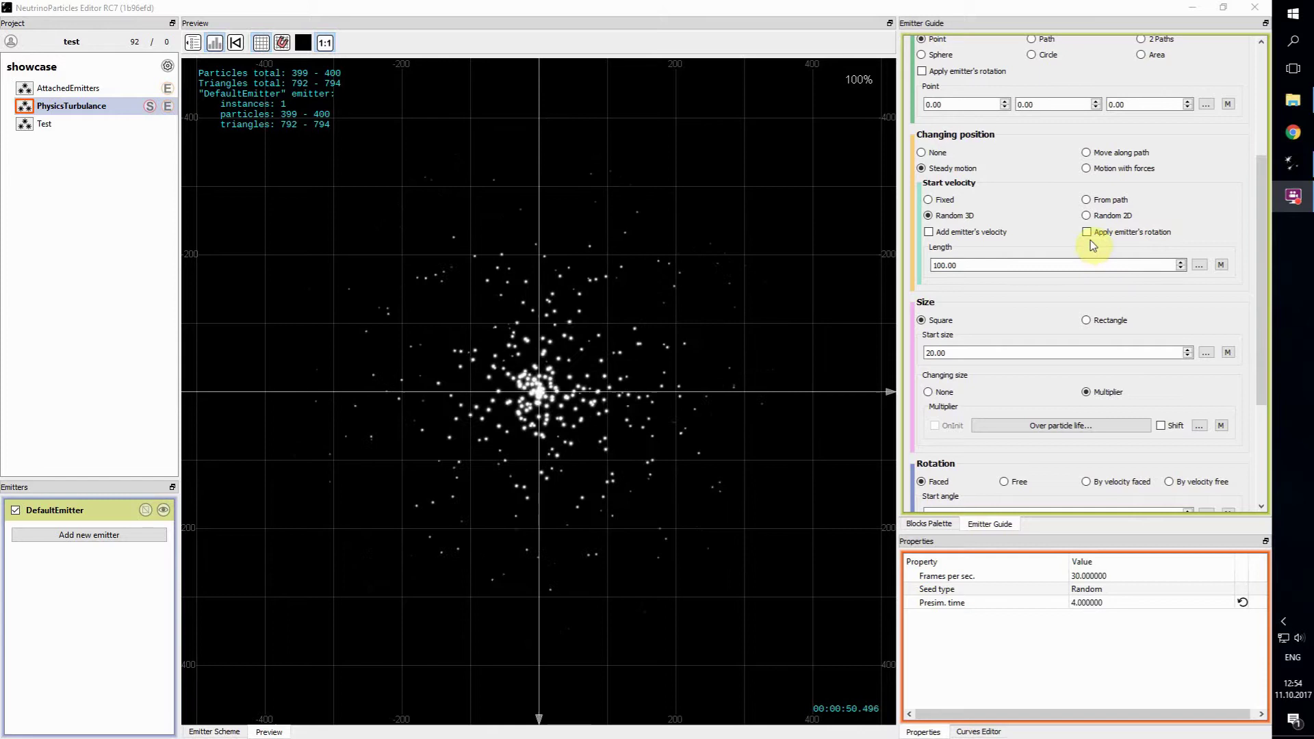
Switch PhysicsTurbulance particles to Motion with forces and add a Turbulence force.
left_click(1088, 170)
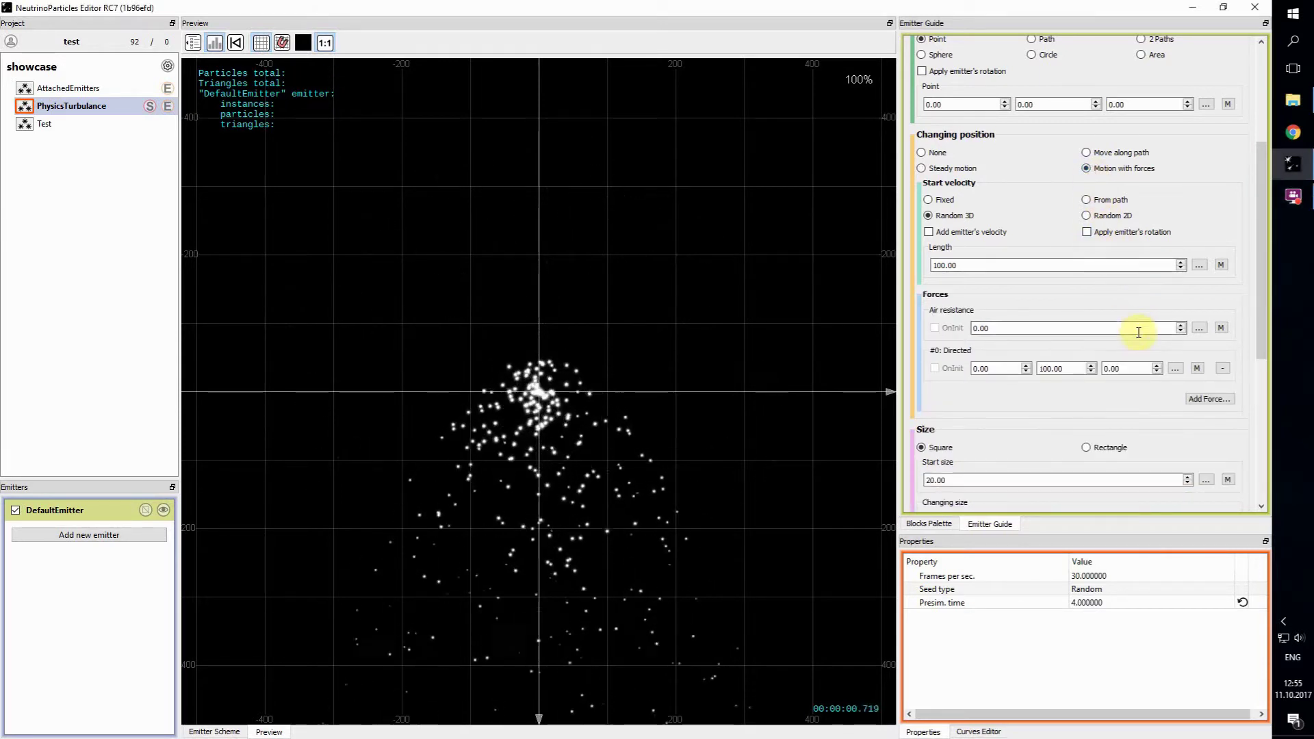
left_click(1238, 422)
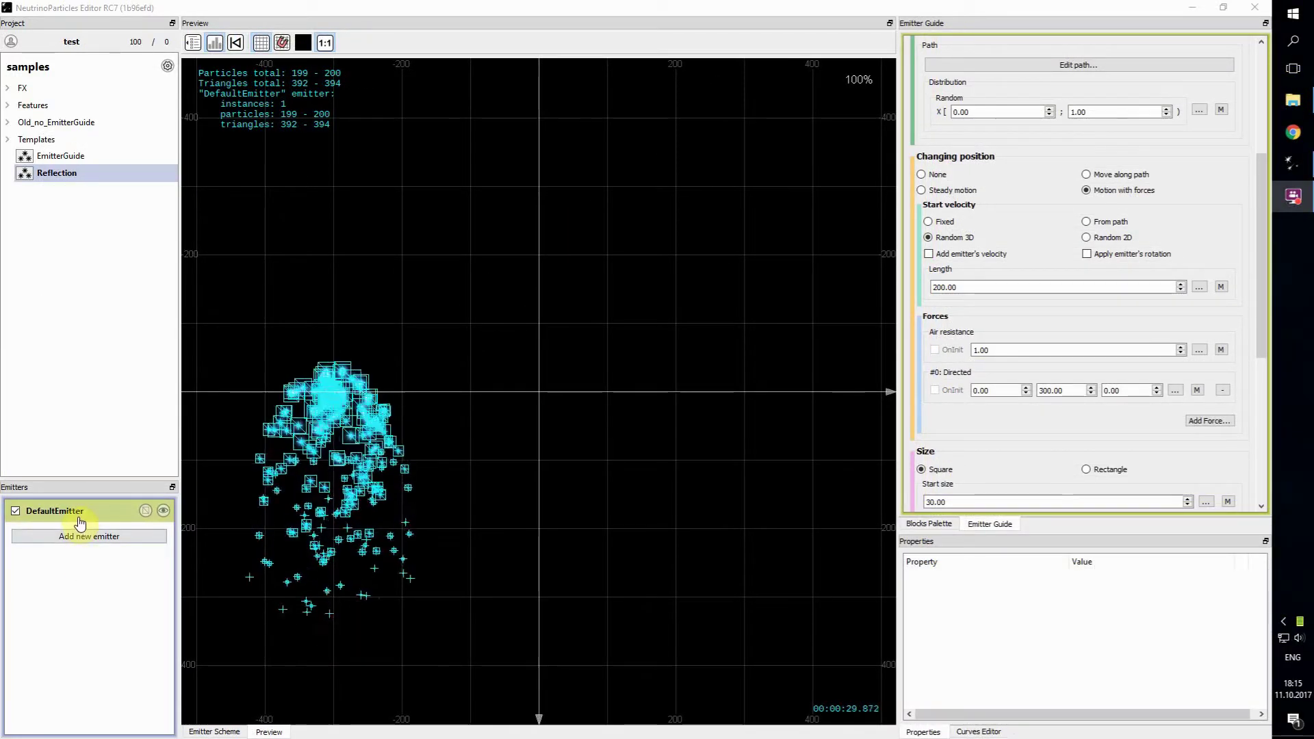
Duplicate DefaultEmitter, keeping the copy's default name.
left_click(55, 510)
right_click(55, 510)
left_click(121, 523)
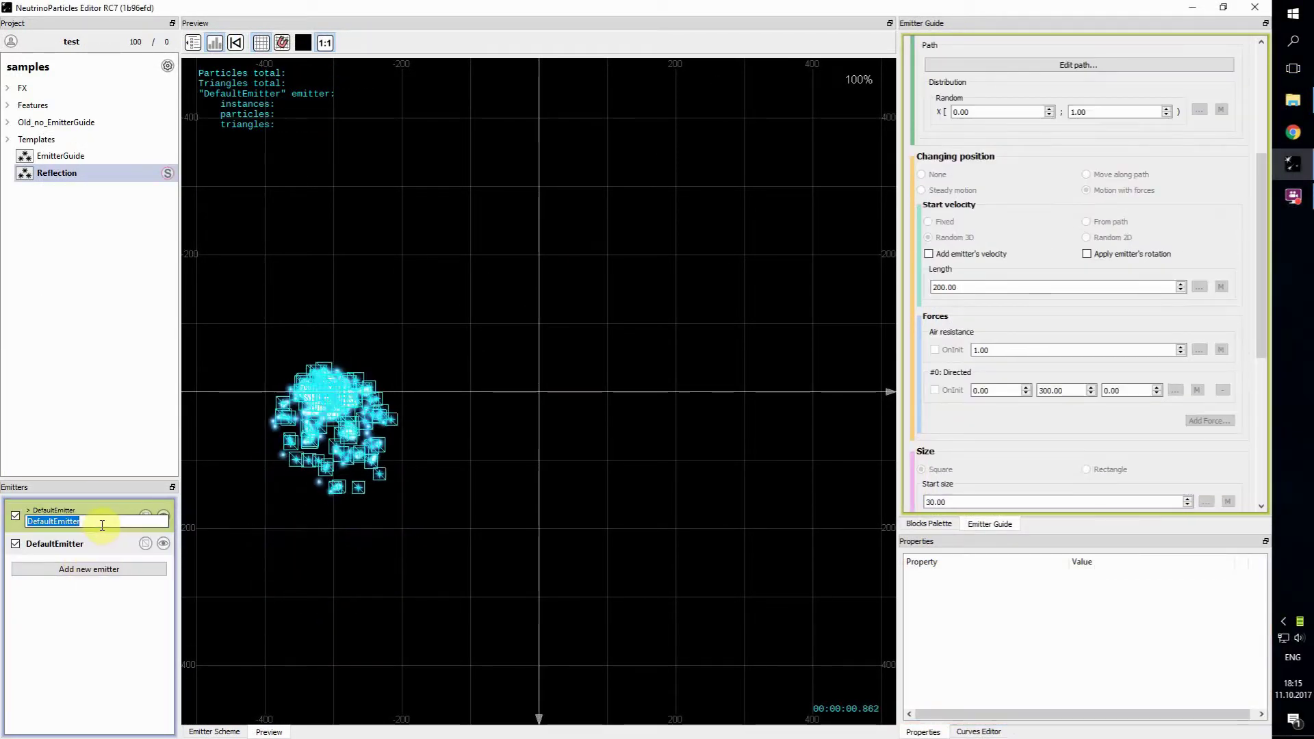
key("Return")
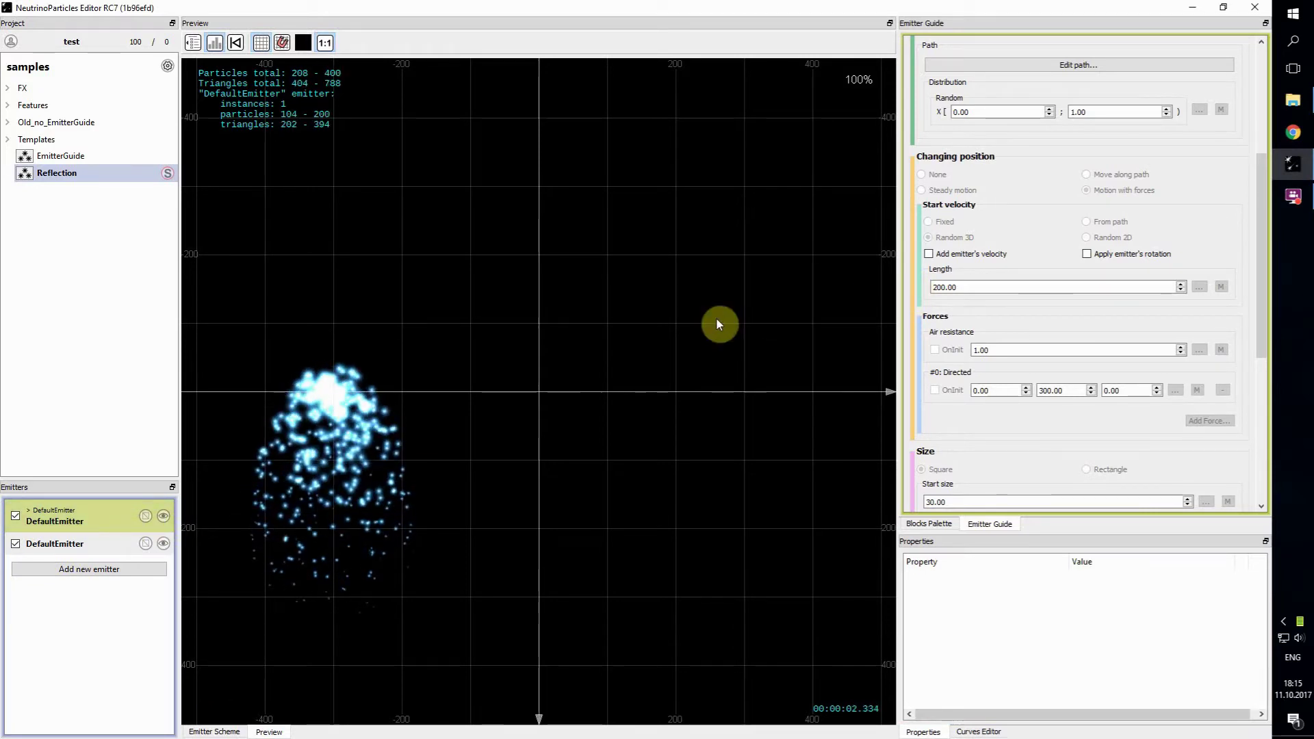
scroll(997, 352, "up", 5)
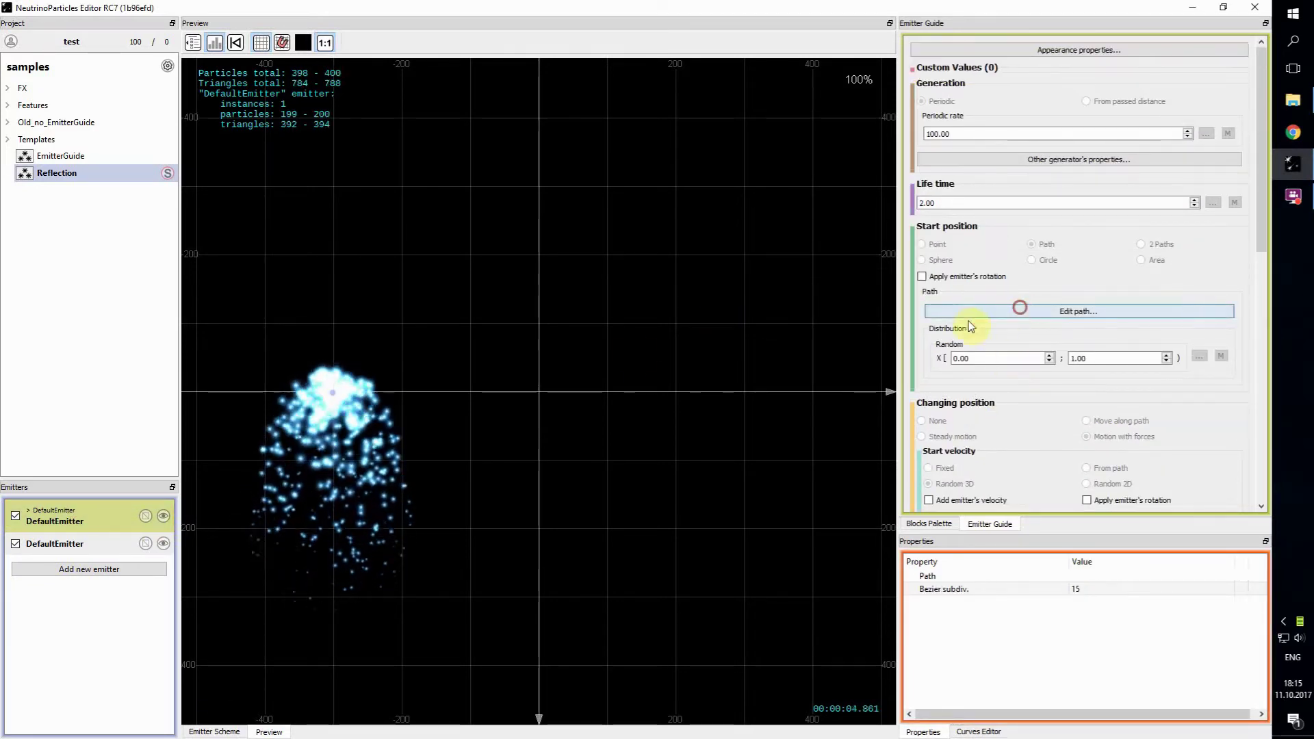
Place the copy's emission path to the right and point the other emitter's directed force upward.
left_click(1078, 312)
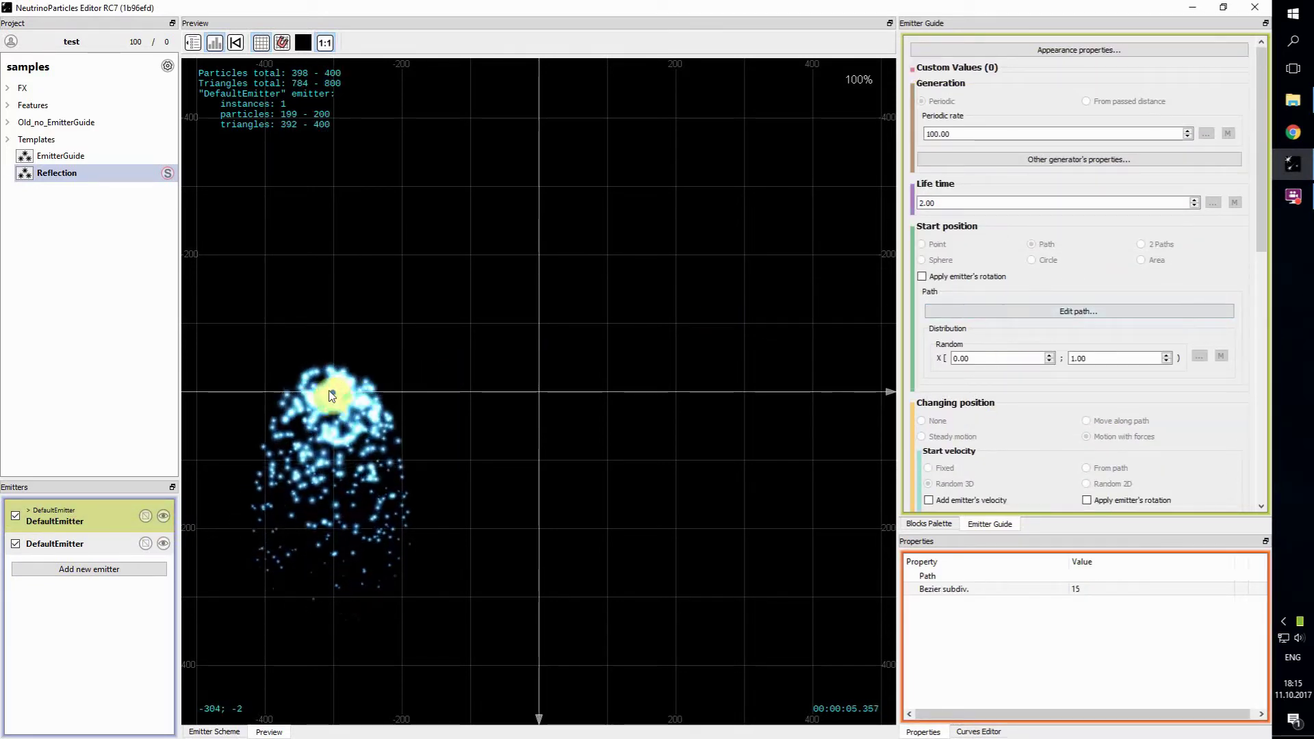
left_click(607, 393)
left_click(739, 395)
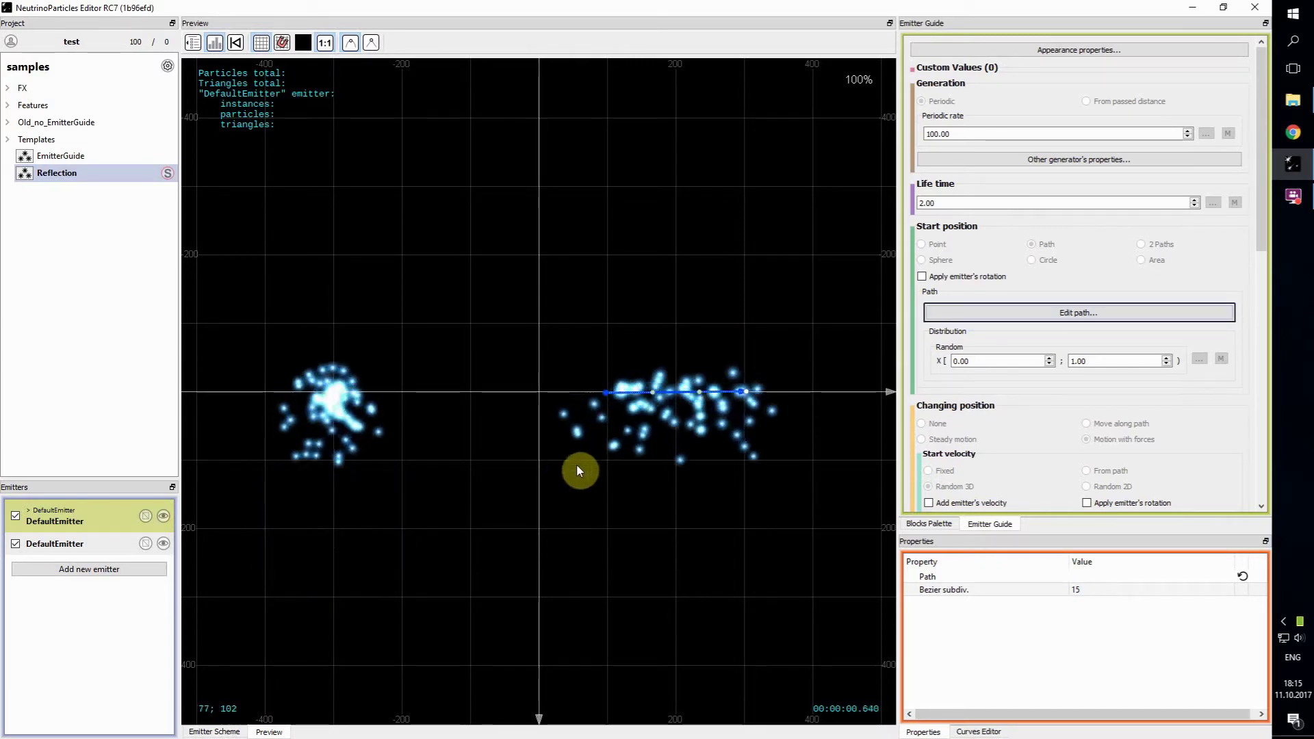
left_click(97, 545)
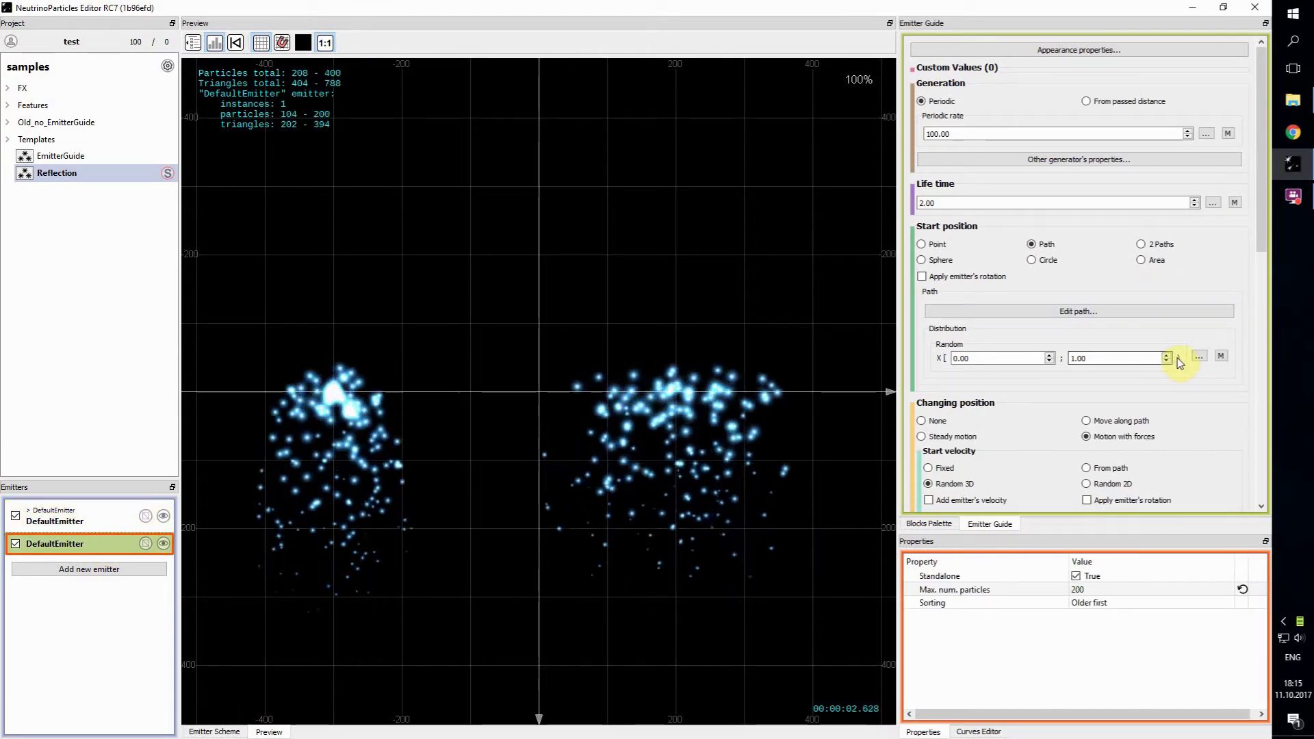
scroll(1134, 366, "down", 2)
scroll(1134, 366, "down", 2)
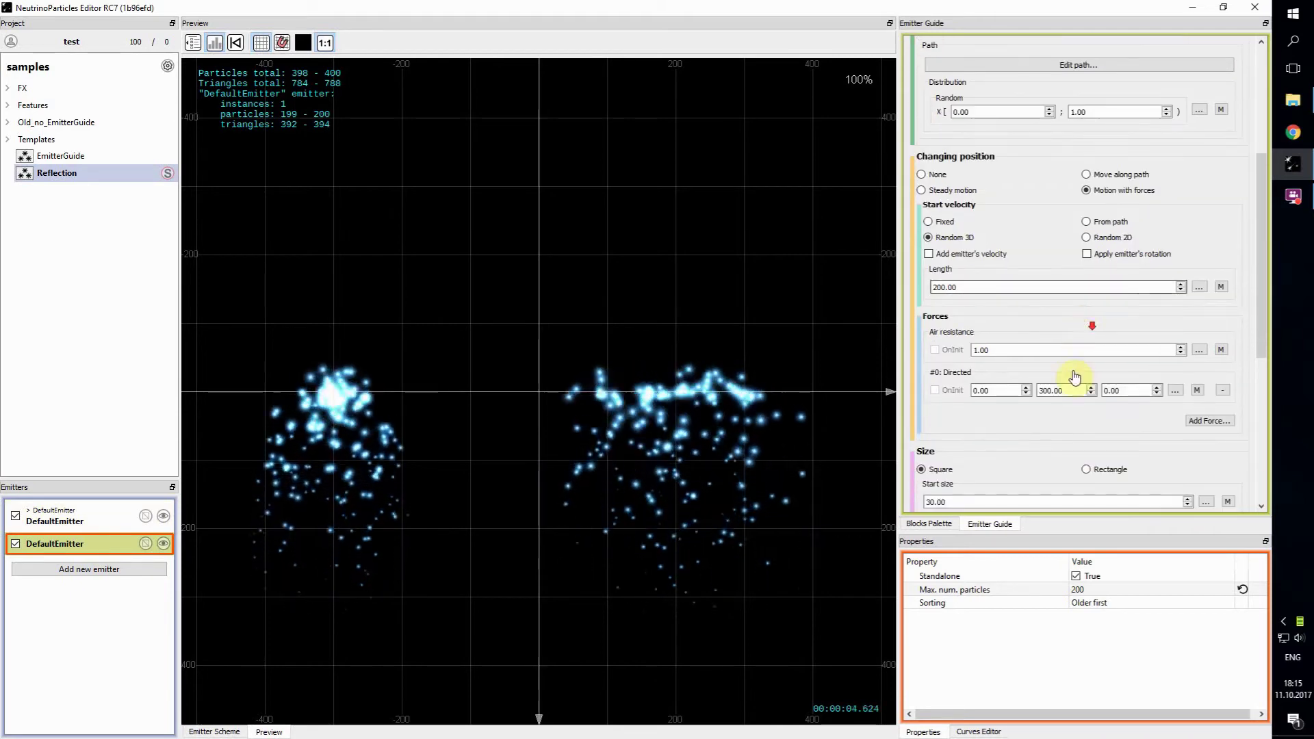
key("Return")
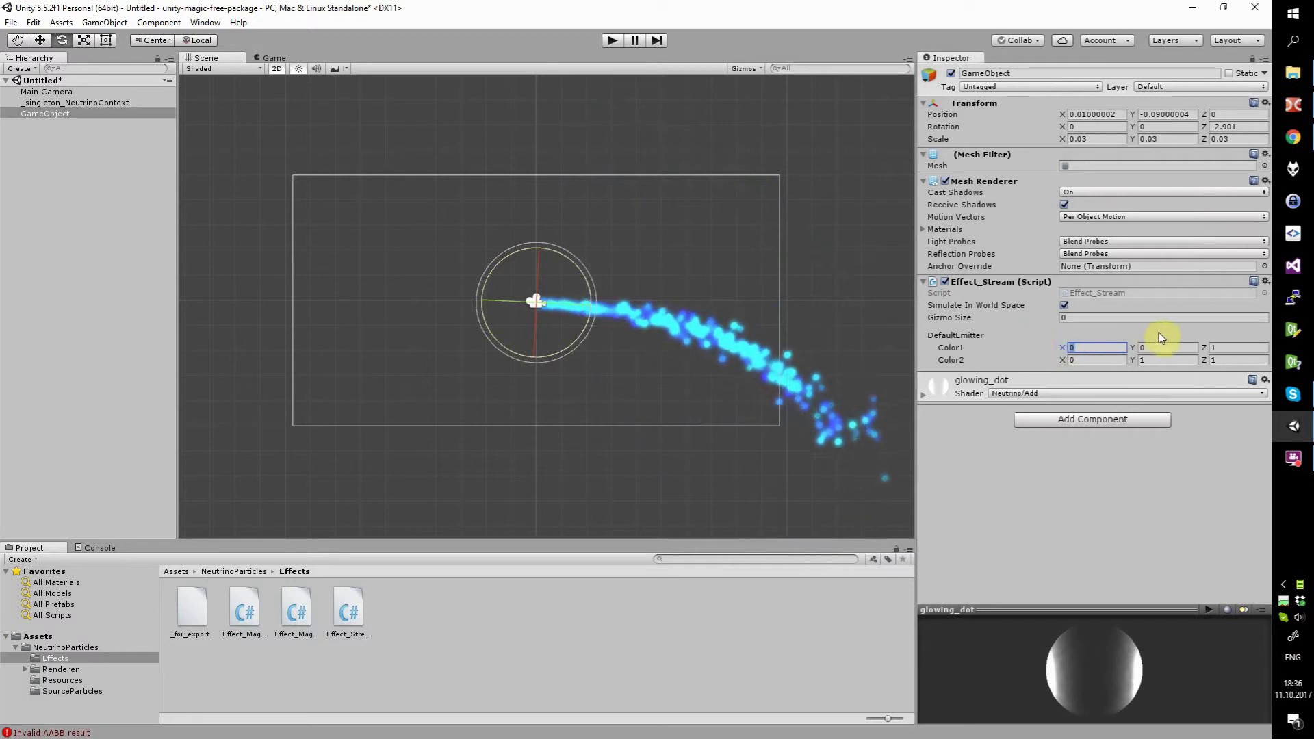
Set Color1 to red-orange (X 1, Z 0) and rotate the emitter in the Scene view.
left_click_drag(1066, 348, 1199, 347)
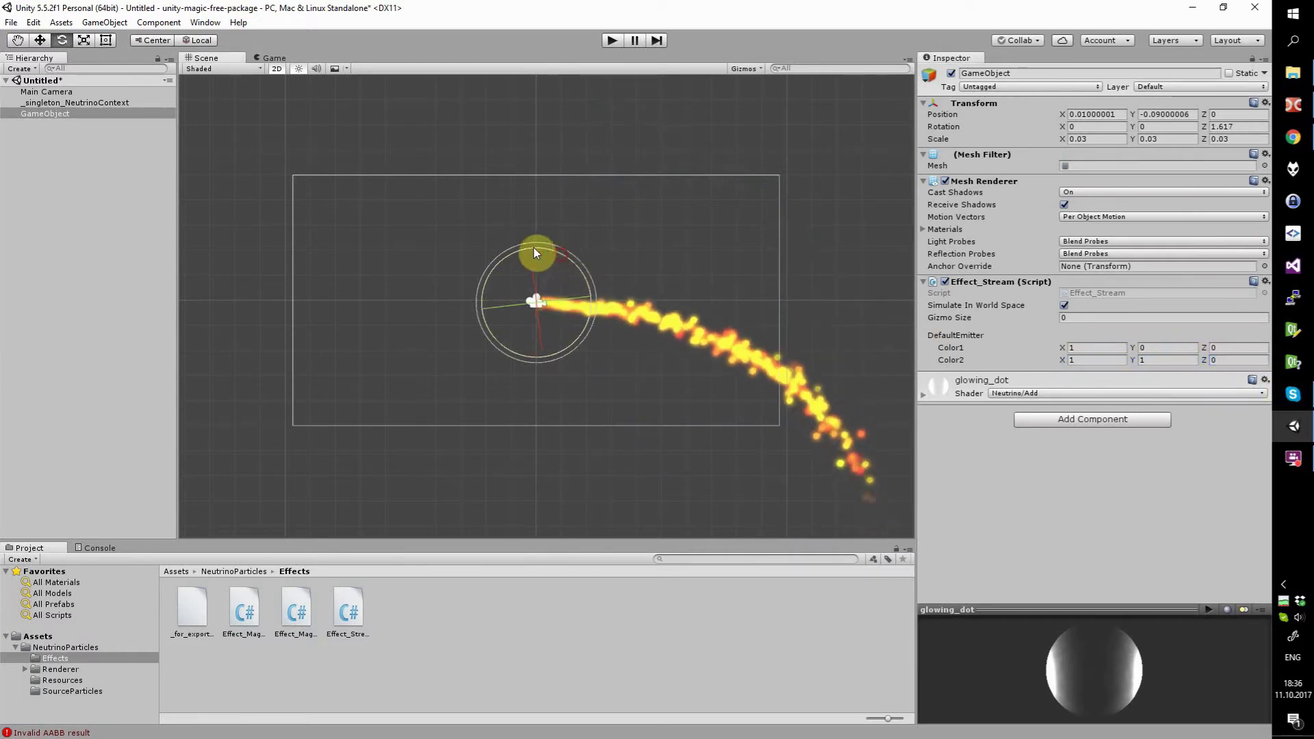
left_click_drag(533, 248, 504, 253)
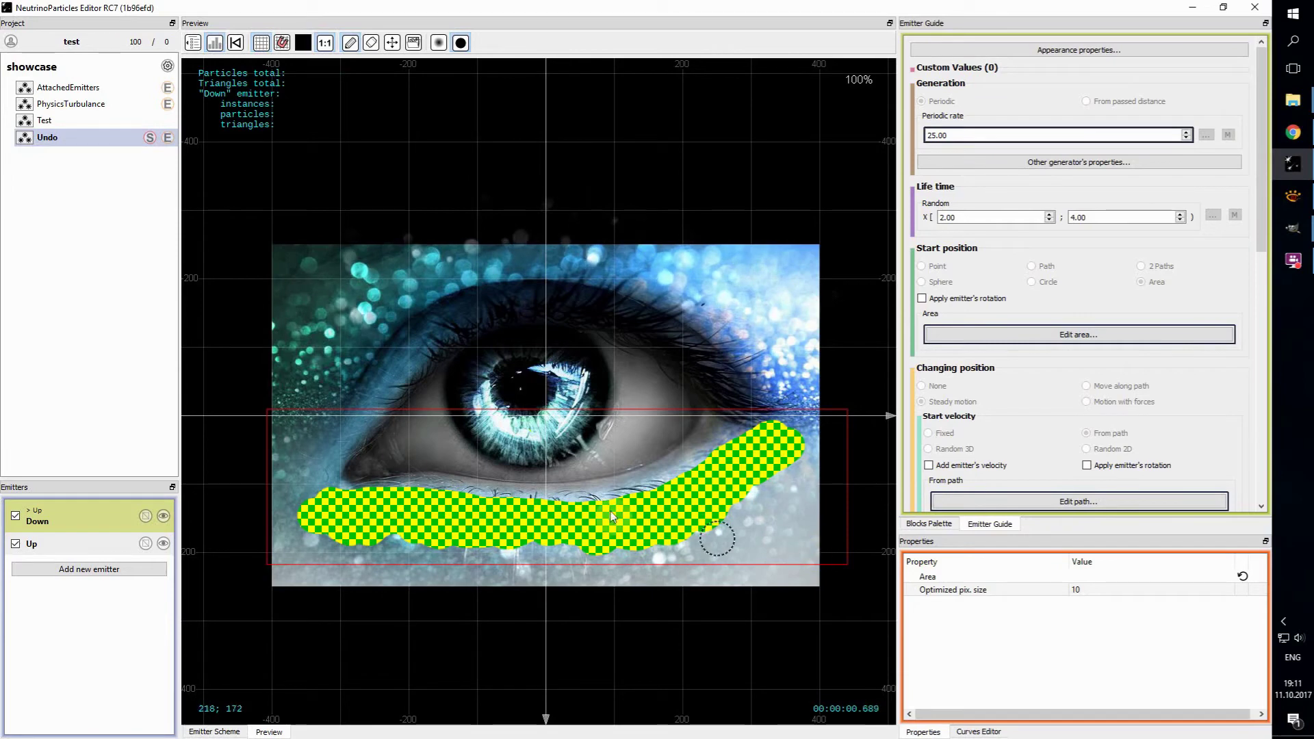
Finish the glitter emission area and re-export eye.jpg from GIMP over the existing file.
left_click(80, 143)
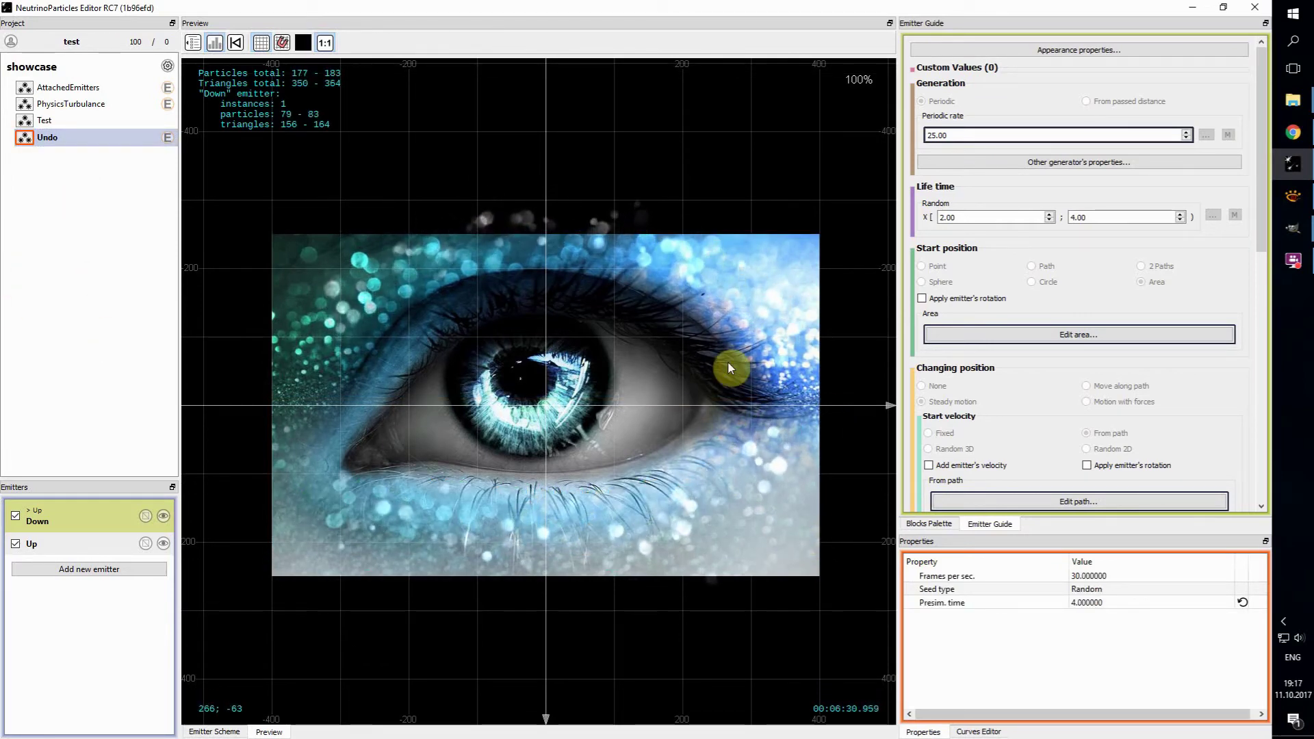
mouse_move(1292, 228)
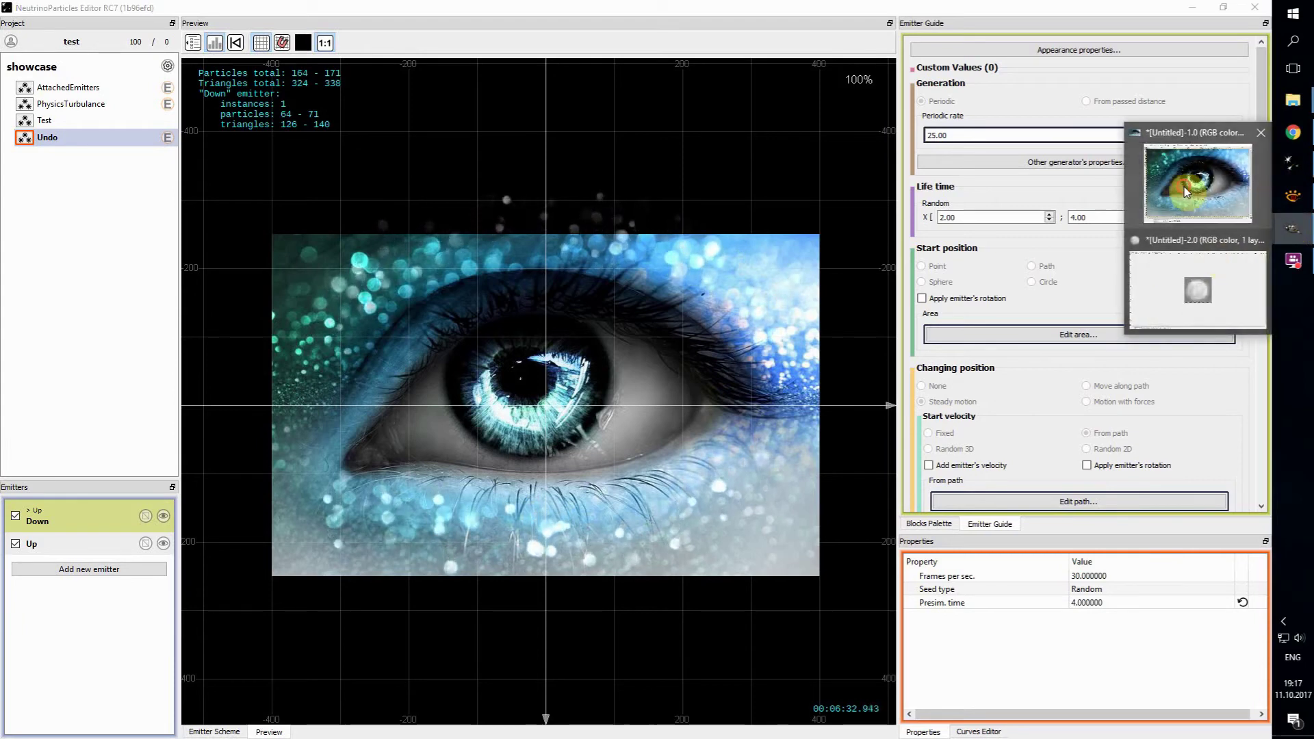
left_click(1197, 185)
key("ctrl+shift+e")
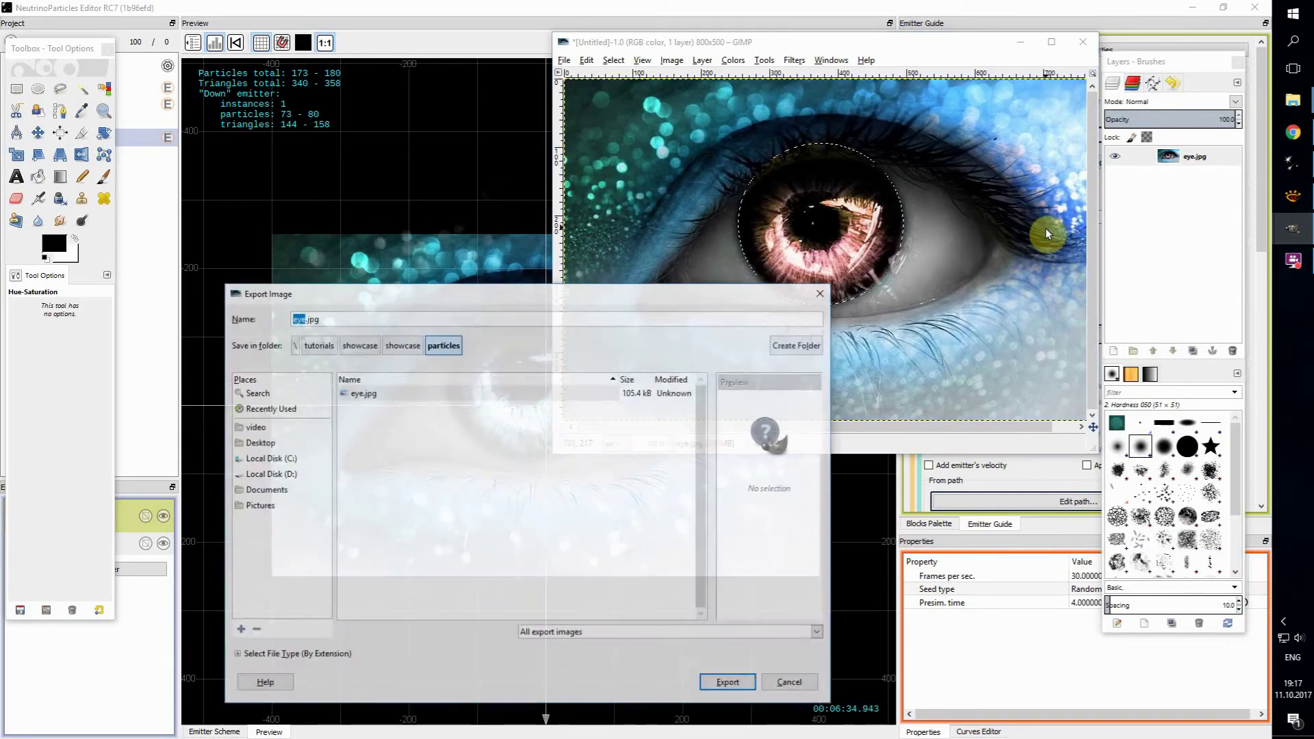
key("Return")
key("Return")
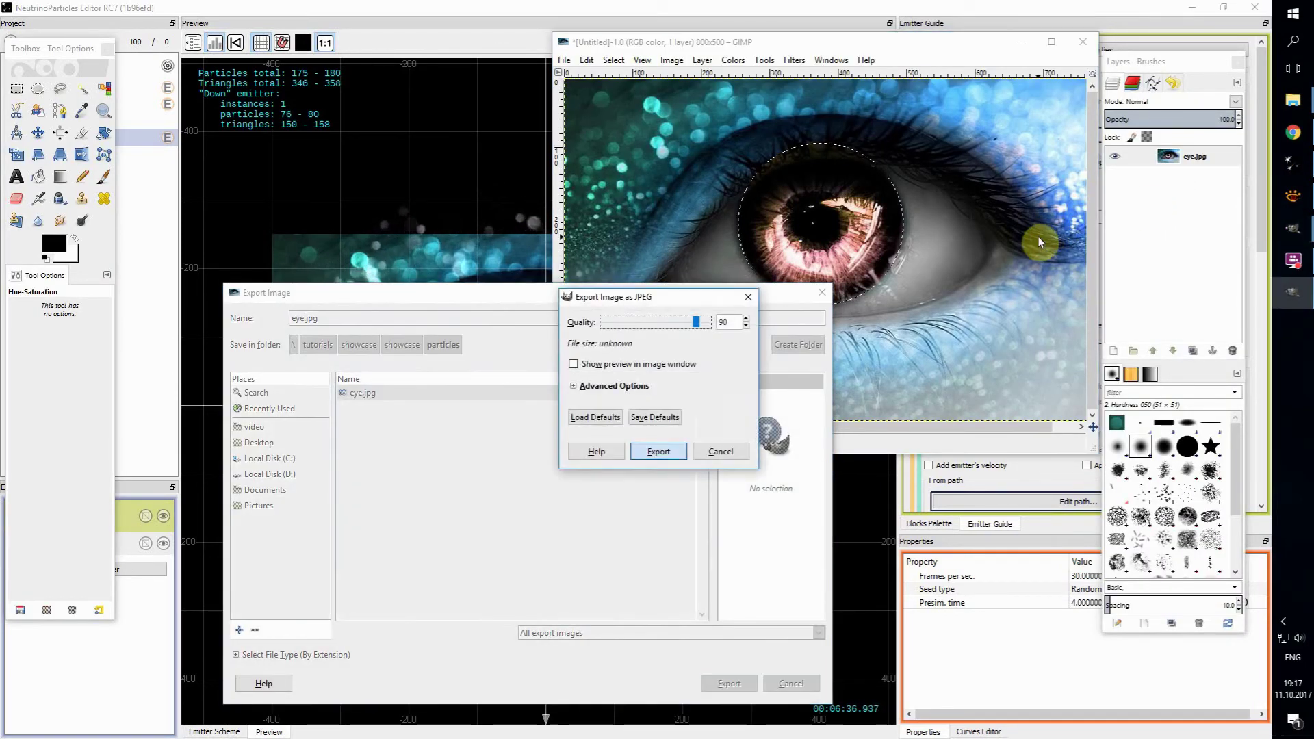
key("Return")
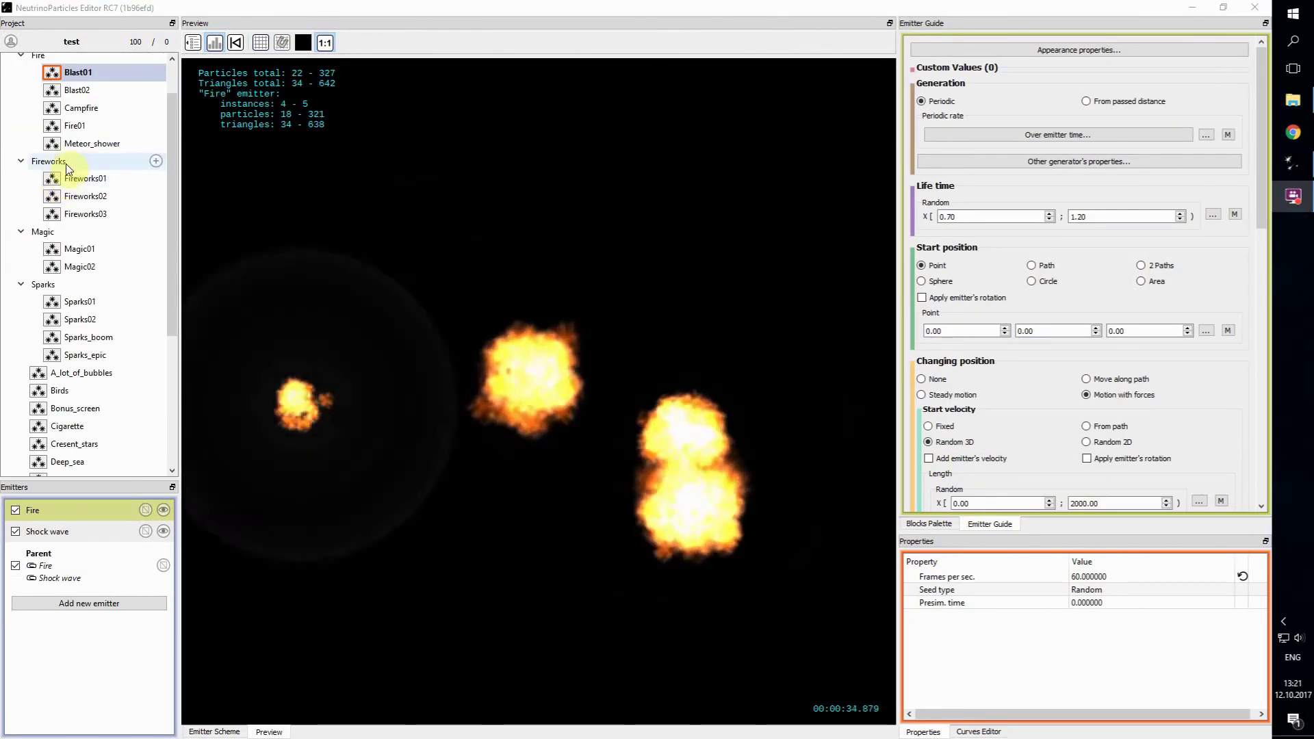
Preview the Fire01, Fireworks01, Sparks02, Birds and Leaves sample effects.
left_click(74, 125)
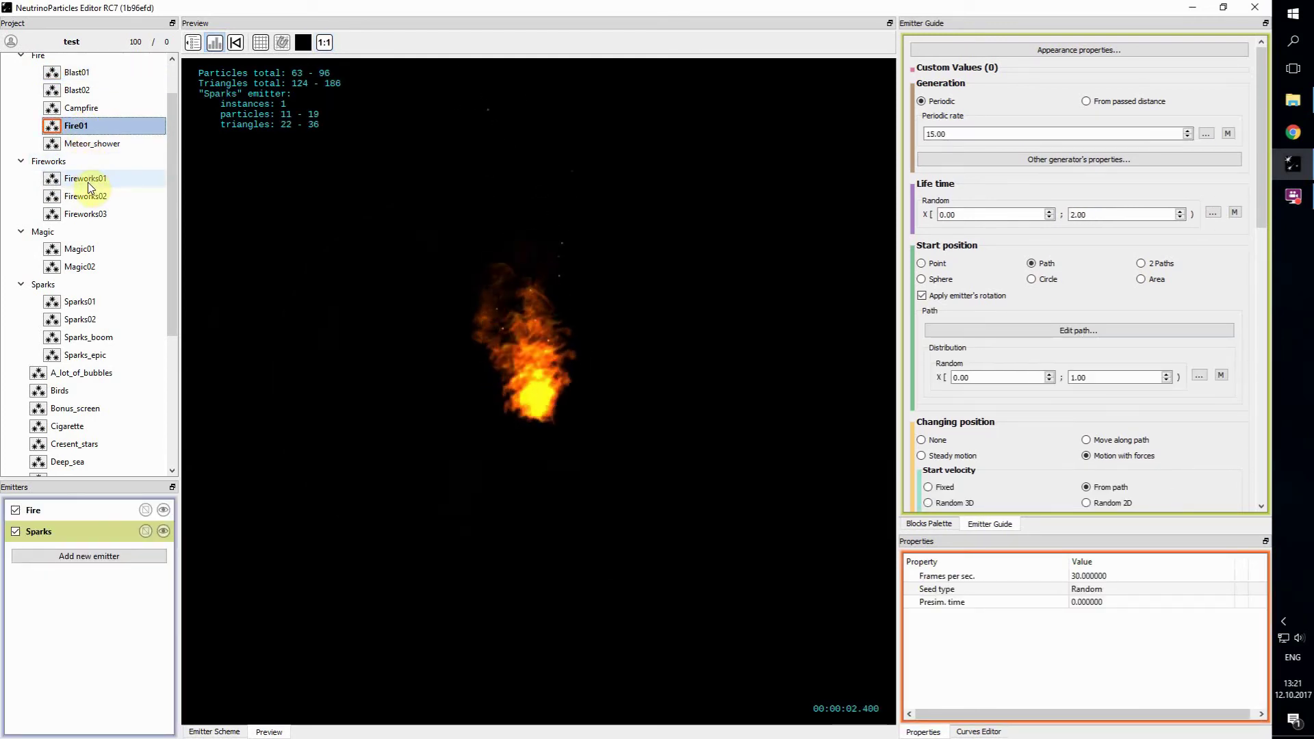
double_click(88, 182)
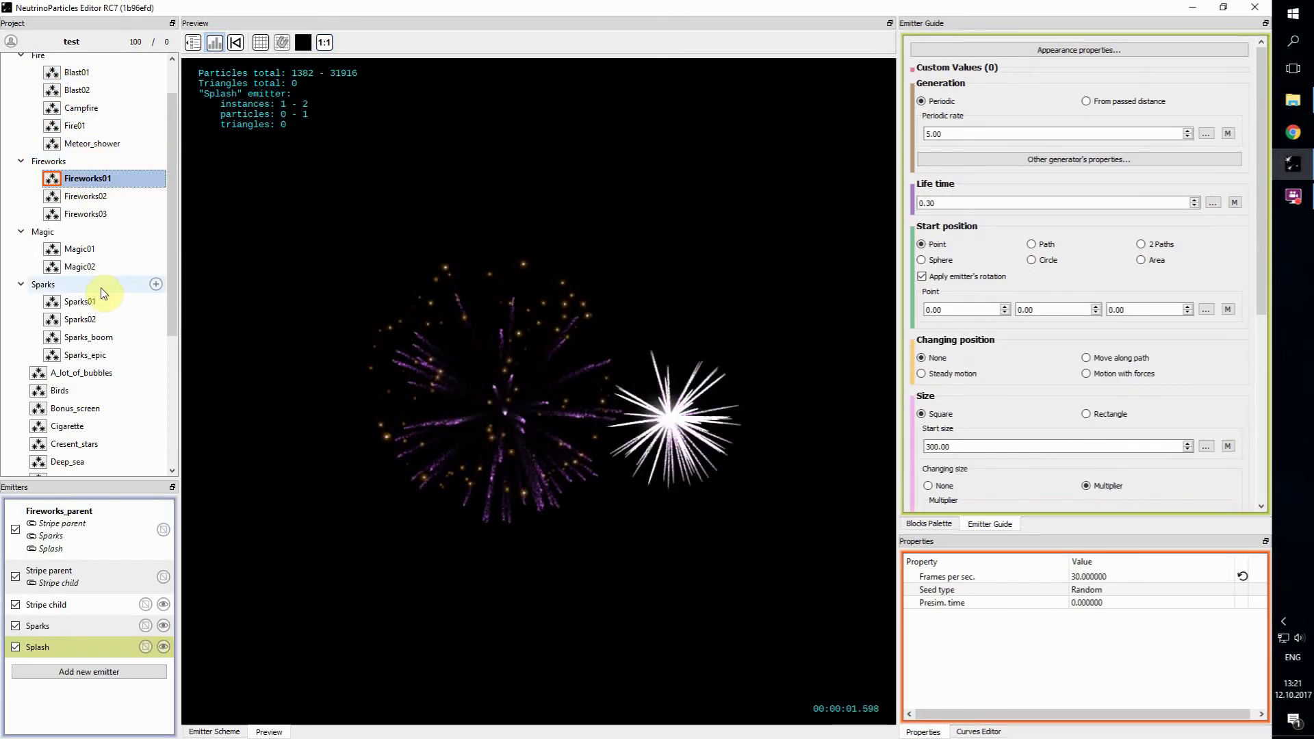
double_click(99, 325)
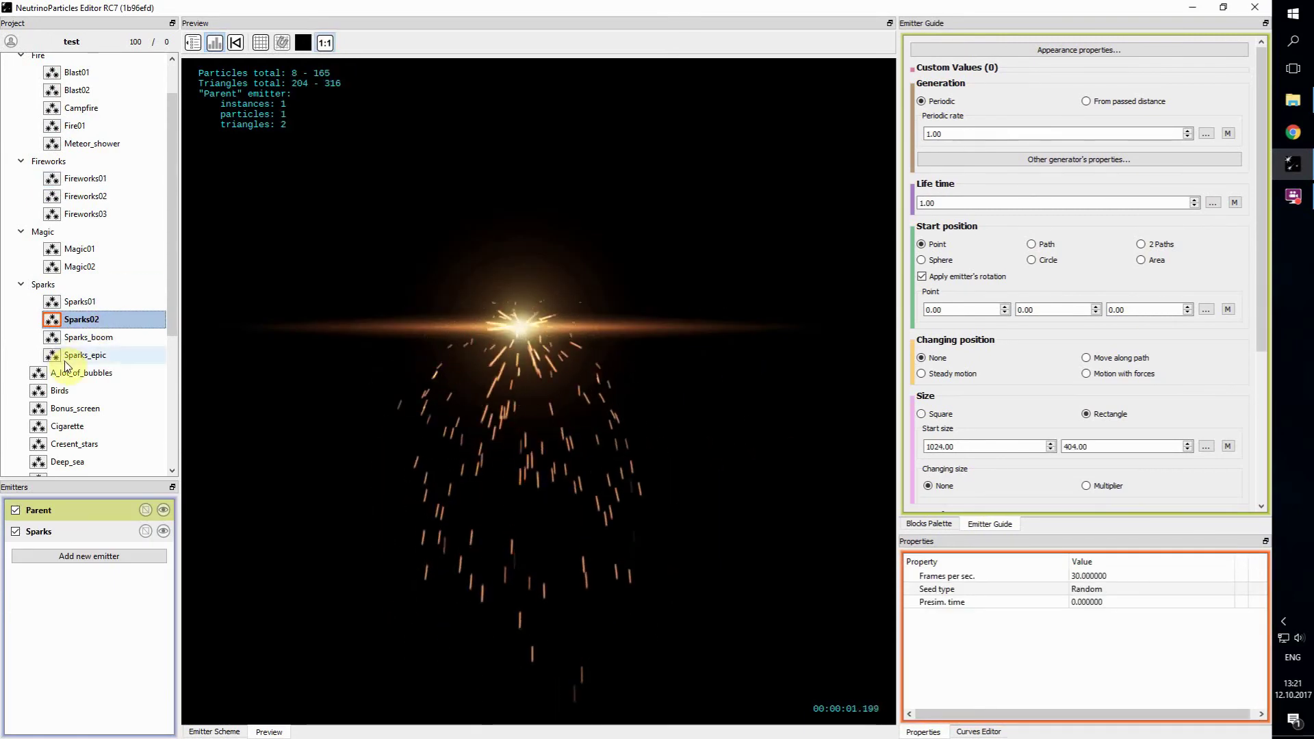
scroll(66, 359, "down", 3)
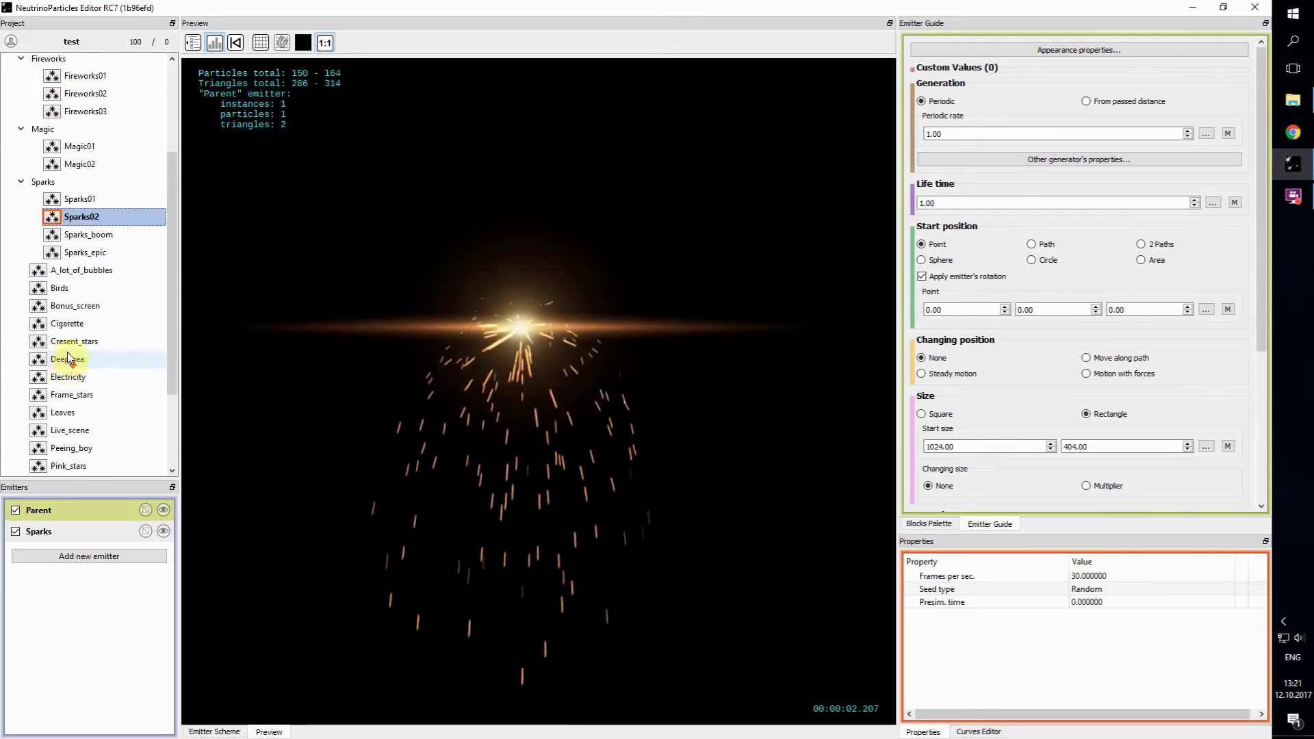
double_click(59, 288)
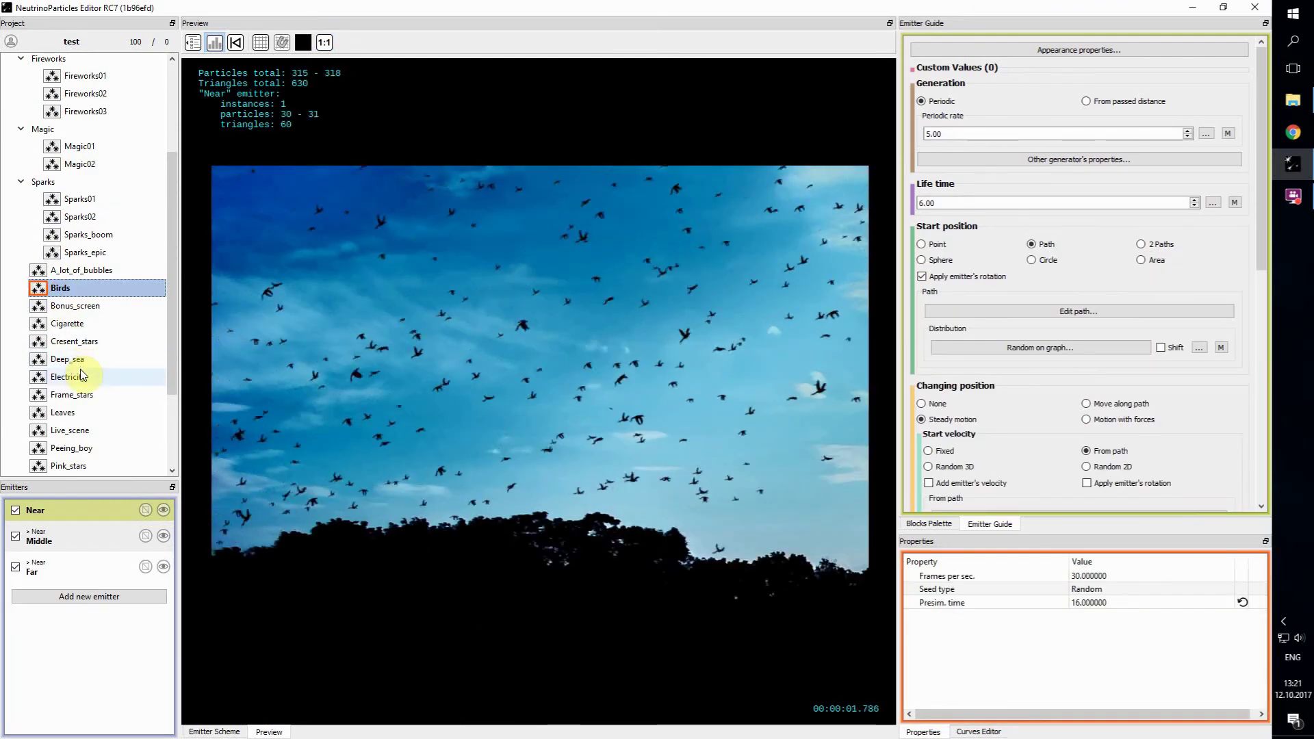
scroll(82, 376, "down", 3)
left_click(68, 310)
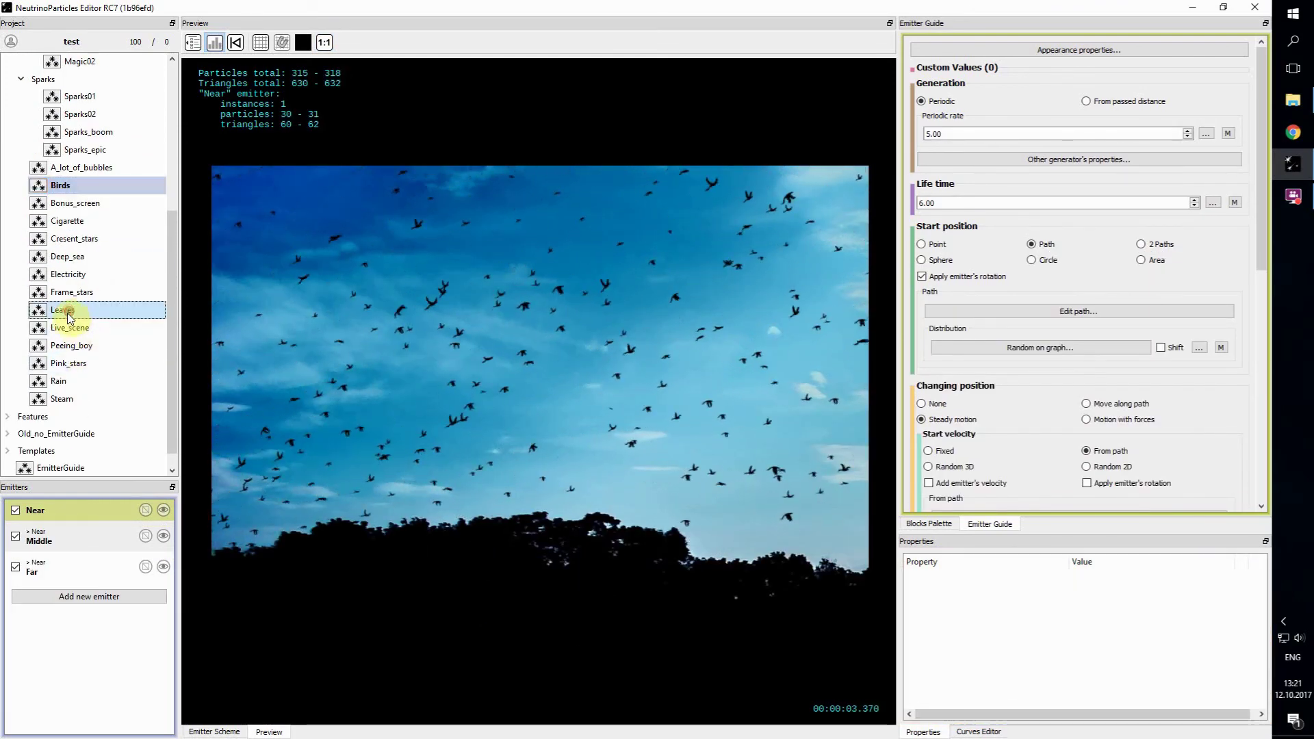
left_click(69, 316)
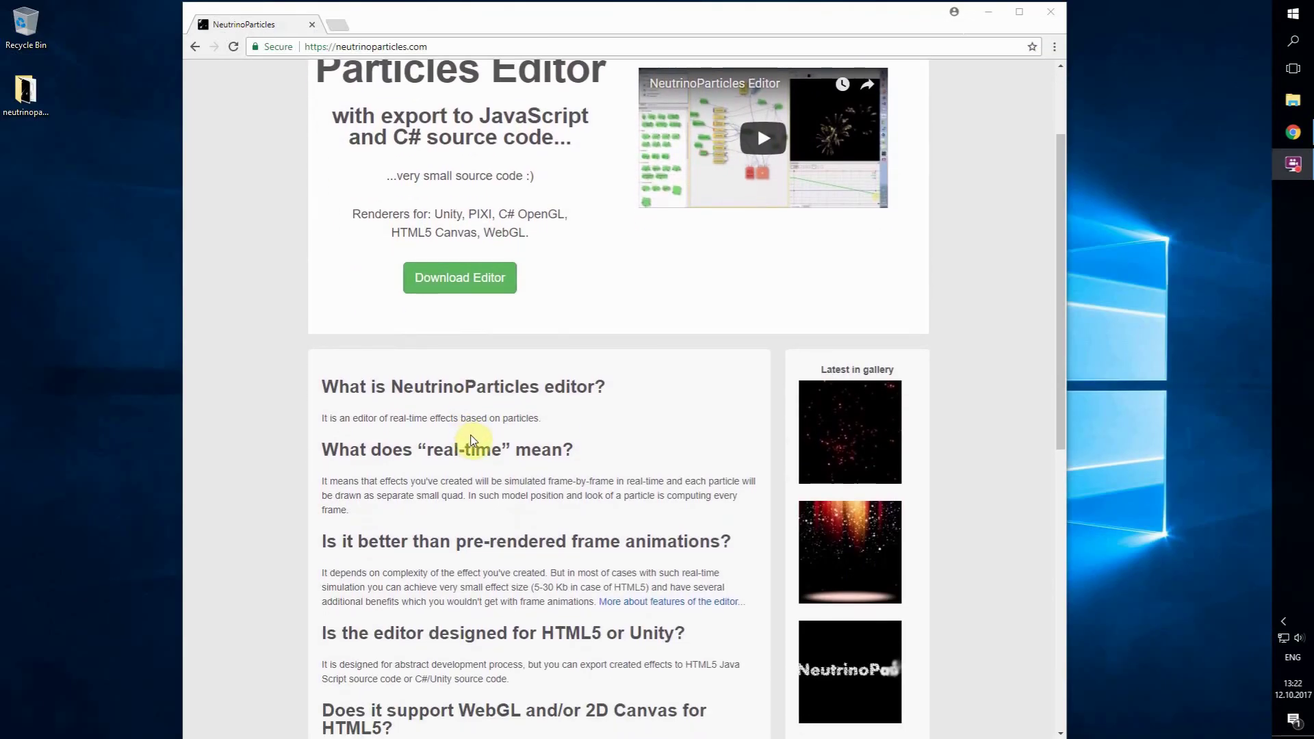
scroll(472, 440, "down", 5)
scroll(472, 462, "down", 5)
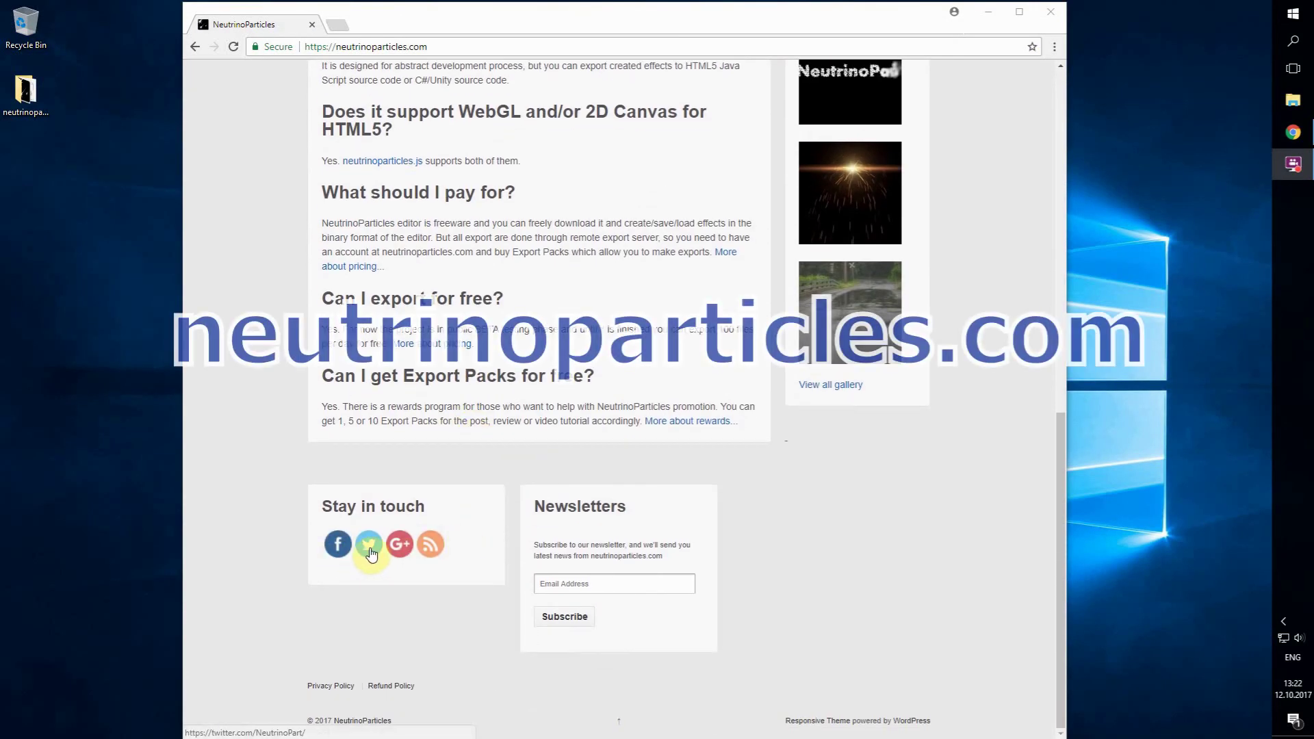